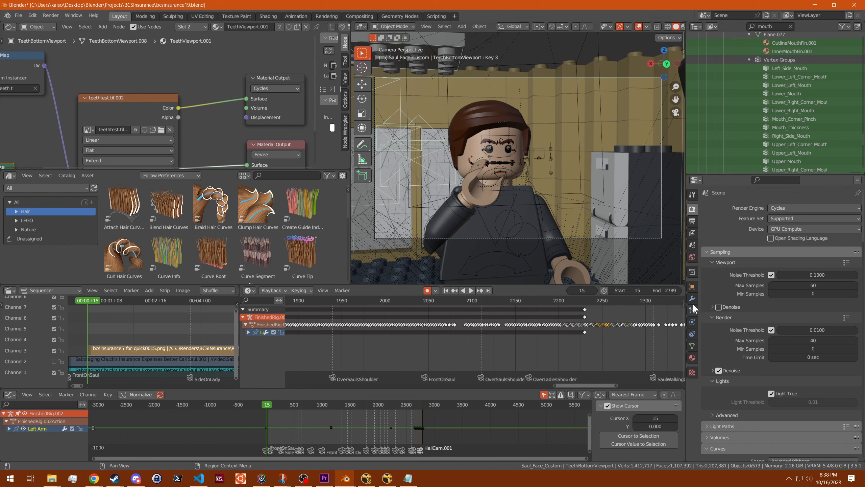
# Review the scene's output settings and the file formats available for rendered frames.
pyautogui.click(693, 221)
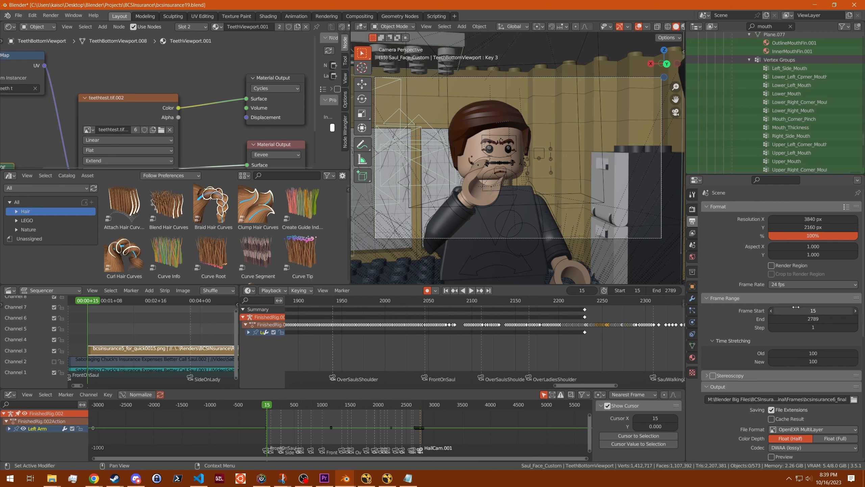
pyautogui.scroll(-5, 755, 347)
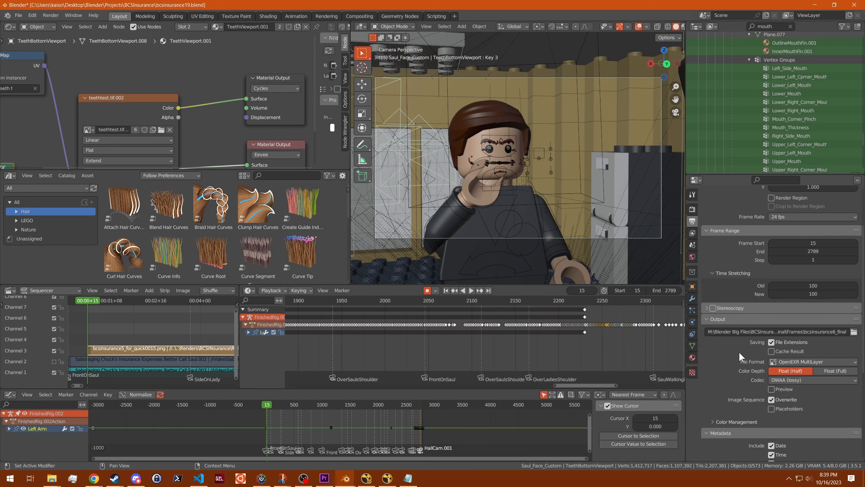
pyautogui.click(812, 362)
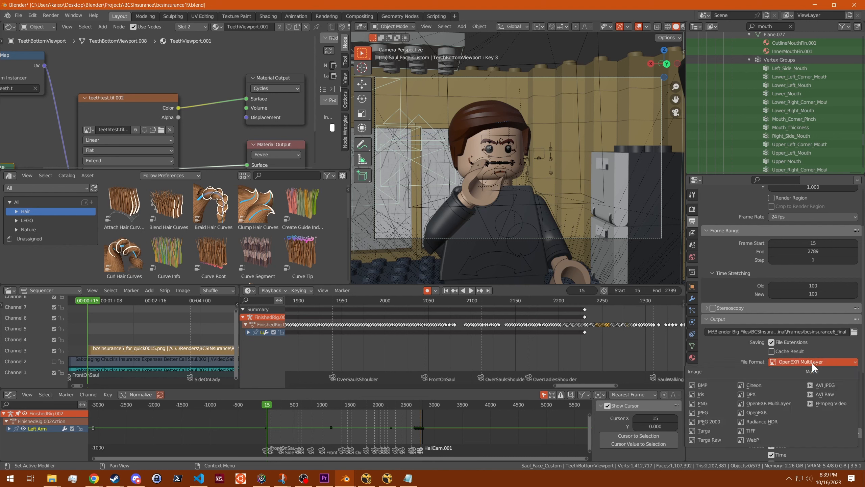
pyautogui.click(811, 363)
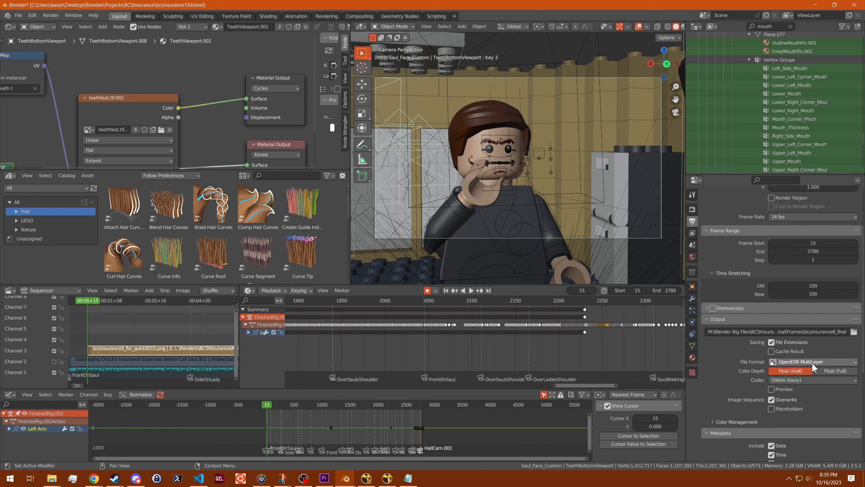
# Examine the view layer's data passes, including the Z pass.
pyautogui.click(692, 233)
pyautogui.scroll(4, 748, 288)
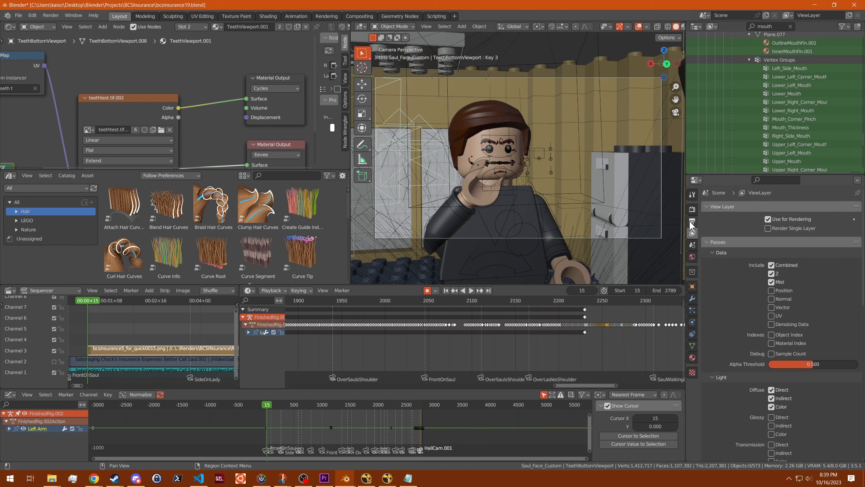
pyautogui.click(772, 273)
# Review the output color depth, codec and resolution settings, and return to the render settings.
pyautogui.click(692, 221)
pyautogui.scroll(-5, 737, 336)
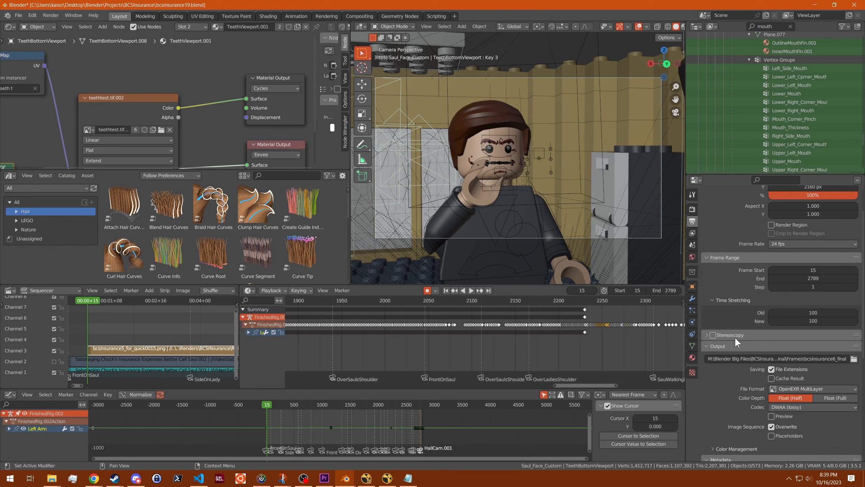
pyautogui.scroll(-3, 833, 365)
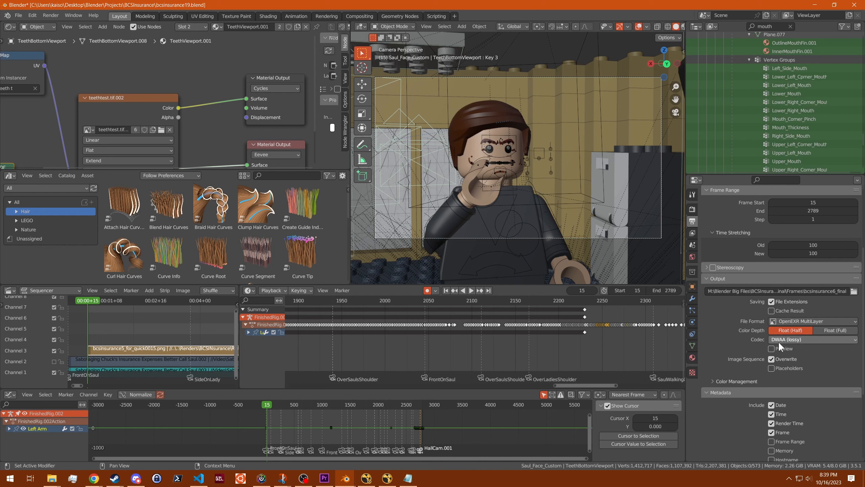
pyautogui.scroll(7, 770, 340)
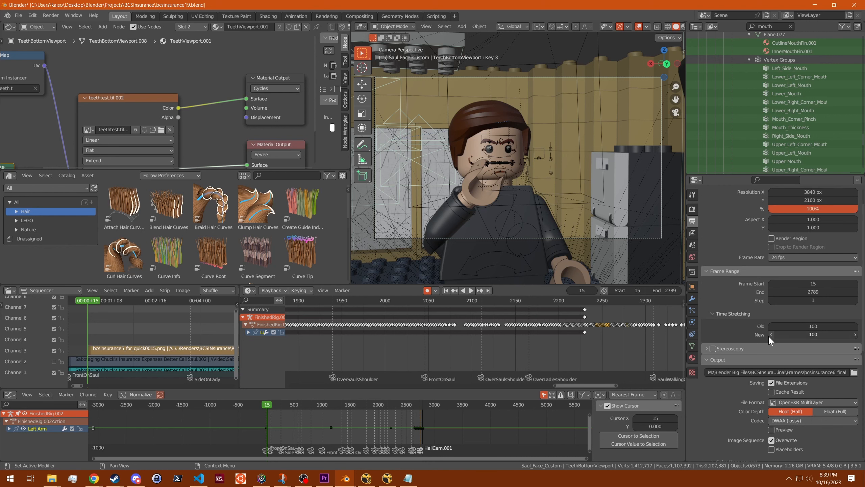
pyautogui.click(692, 210)
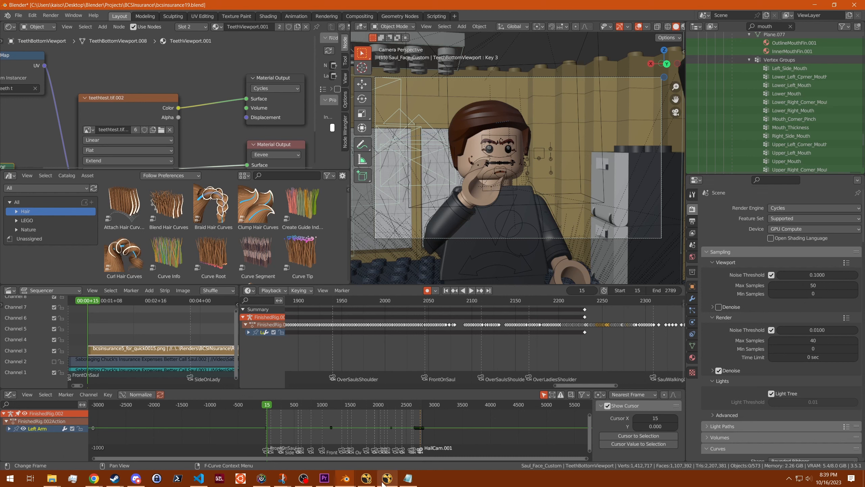
# Switch to Nuke and examine the OCIO color management and aces_1.2 configuration in the project settings.
pyautogui.moveTo(385, 481)
pyautogui.click(391, 457)
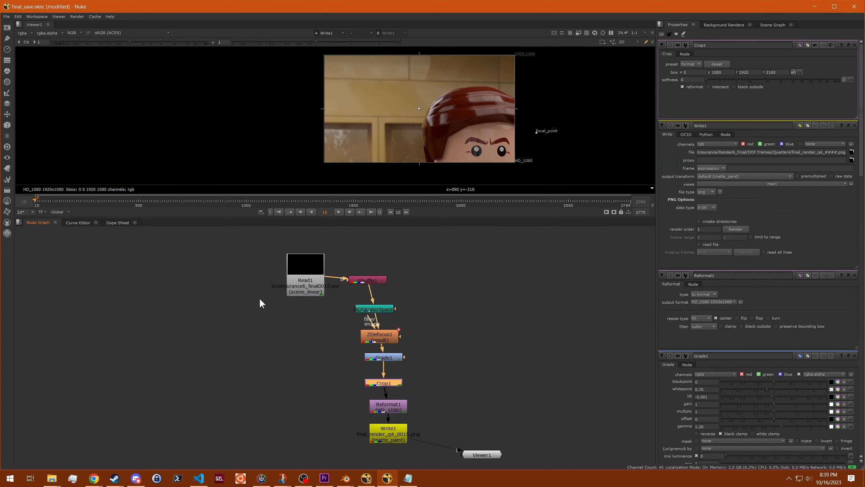
pyautogui.click(18, 17)
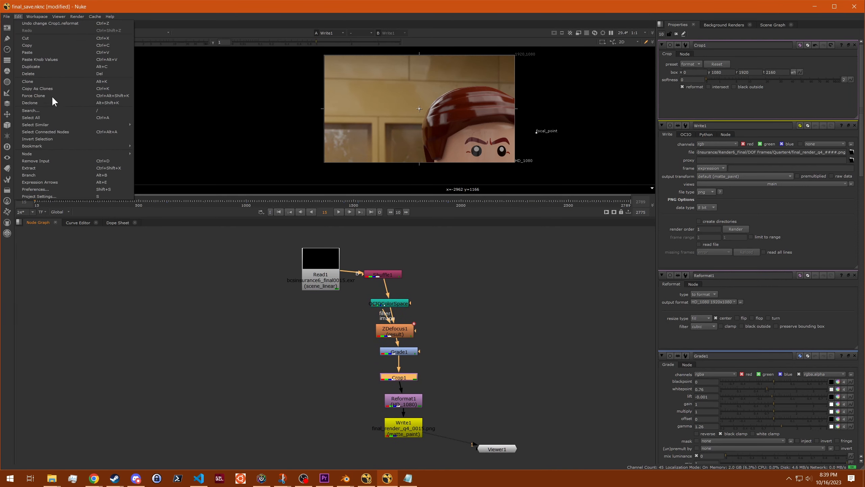
pyautogui.click(50, 196)
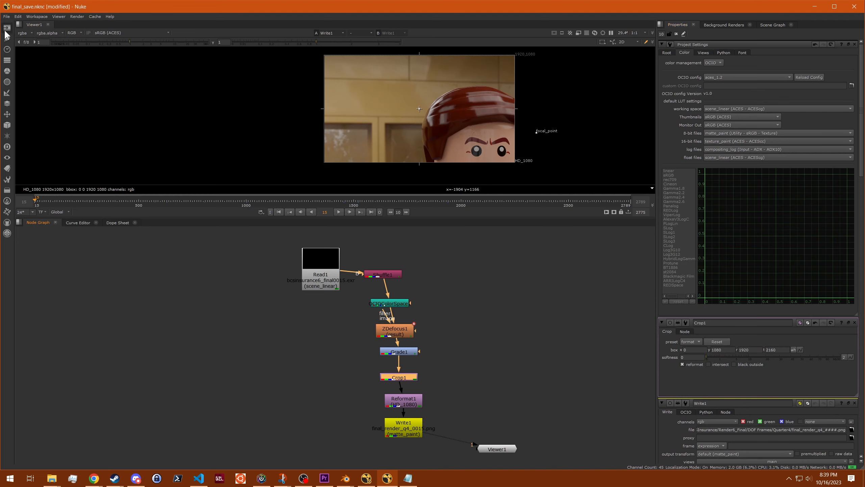
pyautogui.click(714, 62)
pyautogui.click(706, 79)
pyautogui.click(720, 74)
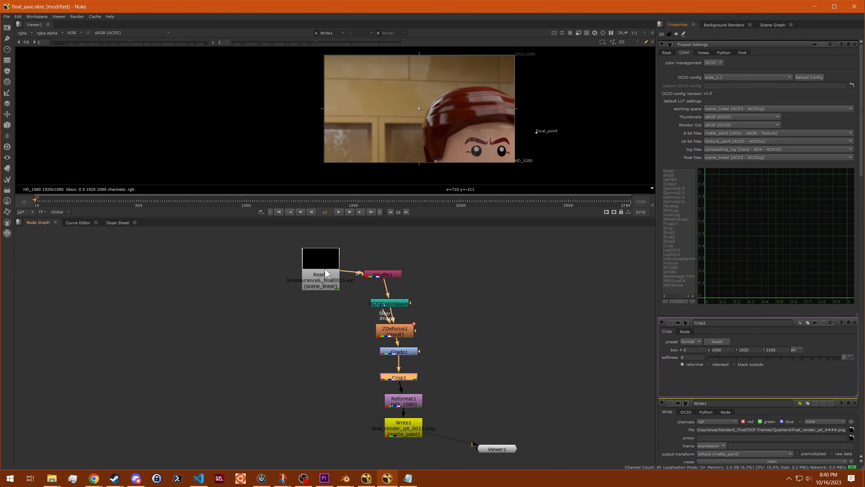
# Open the Shuffle1 node's properties and move the Read1 node slightly farther away from it.
pyautogui.moveTo(379, 258); pyautogui.dragTo(361, 259, button='middle')
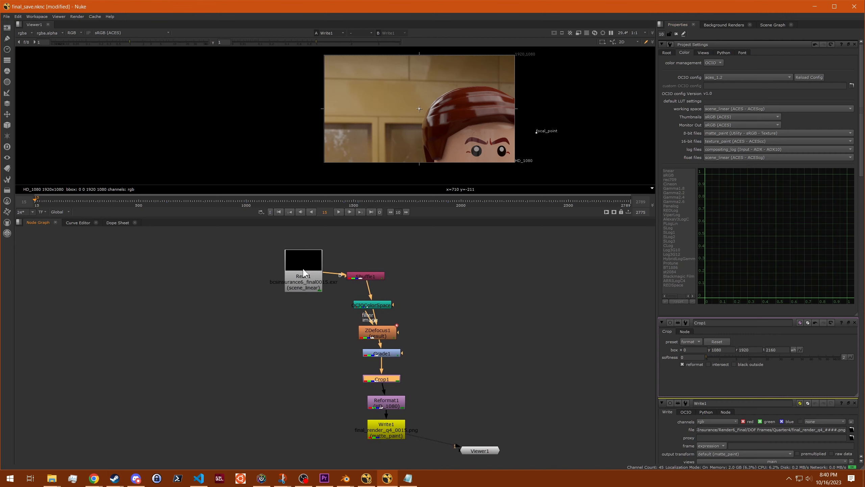
pyautogui.click(275, 268)
pyautogui.moveTo(276, 268); pyautogui.dragTo(303, 264, button='middle')
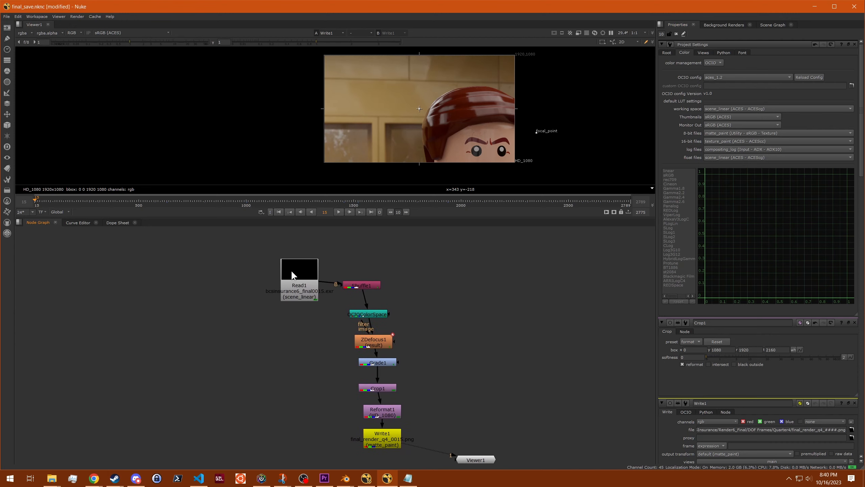
pyautogui.doubleClick(365, 285)
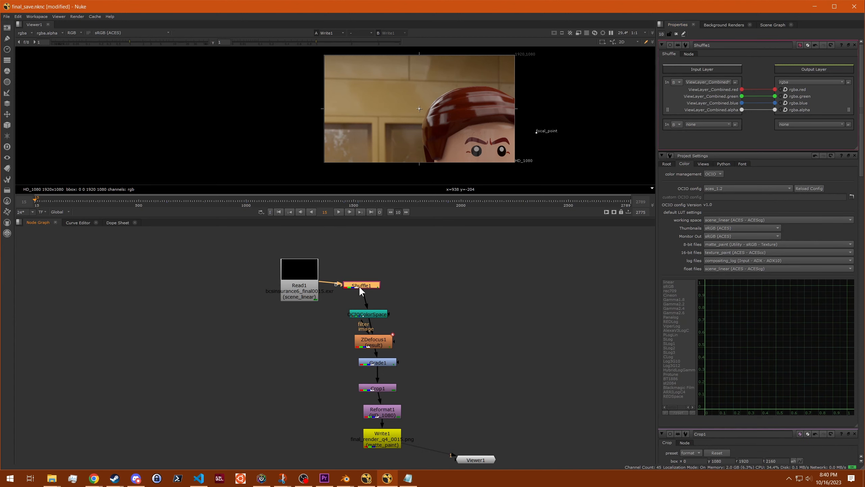
pyautogui.moveTo(291, 278); pyautogui.dragTo(278, 283)
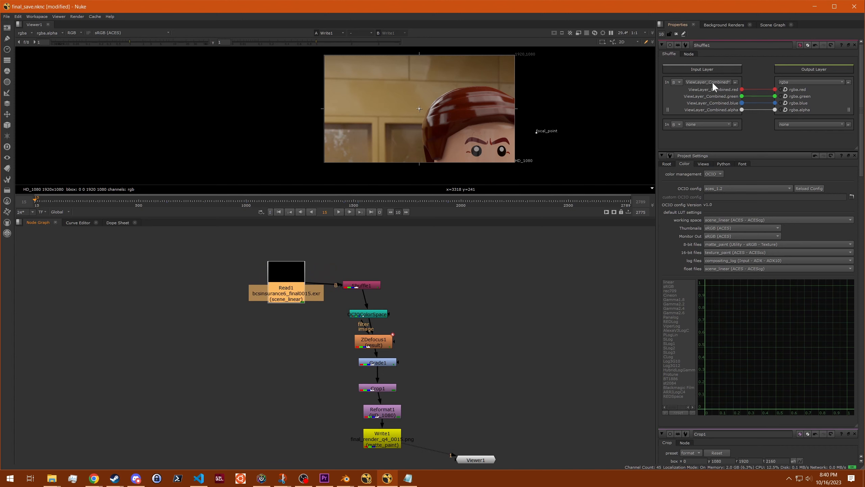
# Open the properties of the OCIOColorSpace and ZDefocus1 nodes, and move ZDefocus1 out beside the node chain.
pyautogui.click(361, 314)
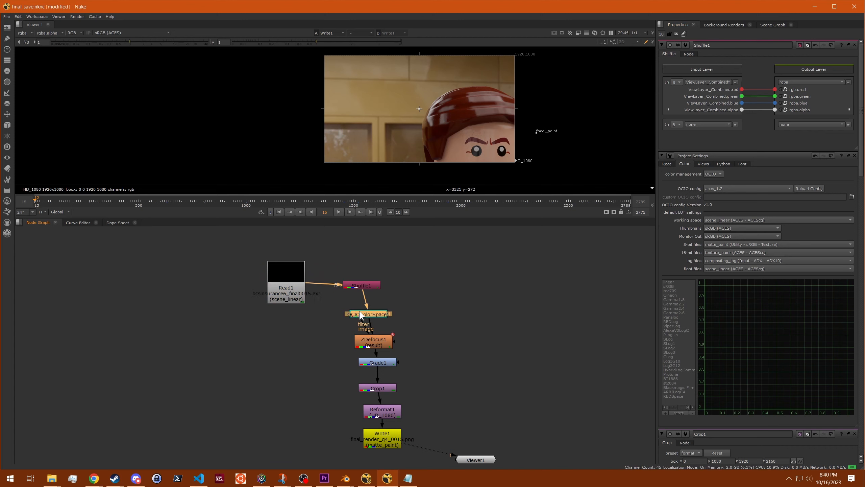
pyautogui.doubleClick(361, 315)
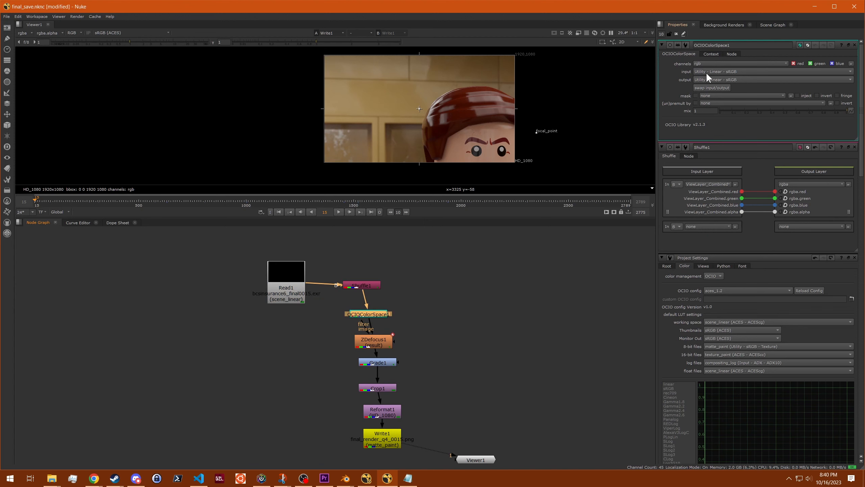
pyautogui.doubleClick(381, 341)
pyautogui.moveTo(379, 341); pyautogui.dragTo(428, 335)
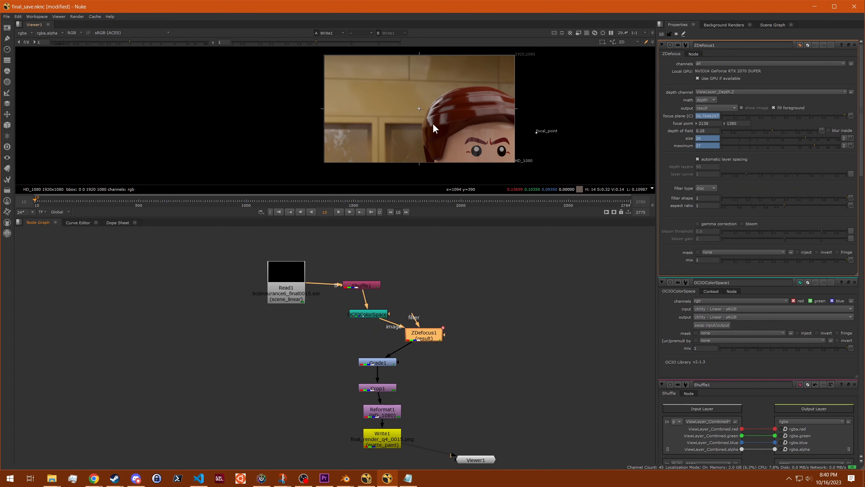
# Open the properties of the Grade1 and Crop1 nodes.
pyautogui.doubleClick(378, 361)
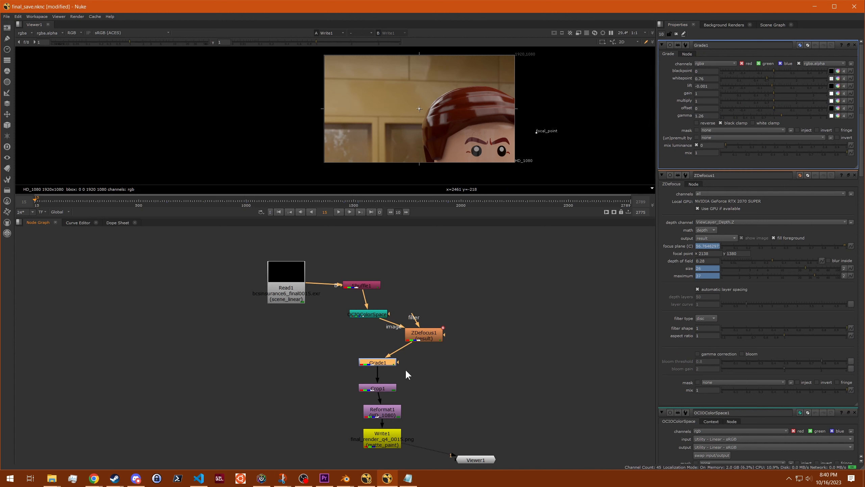
pyautogui.doubleClick(384, 388)
pyautogui.moveTo(423, 412); pyautogui.dragTo(406, 341, button='middle')
pyautogui.scroll(2, 404, 341)
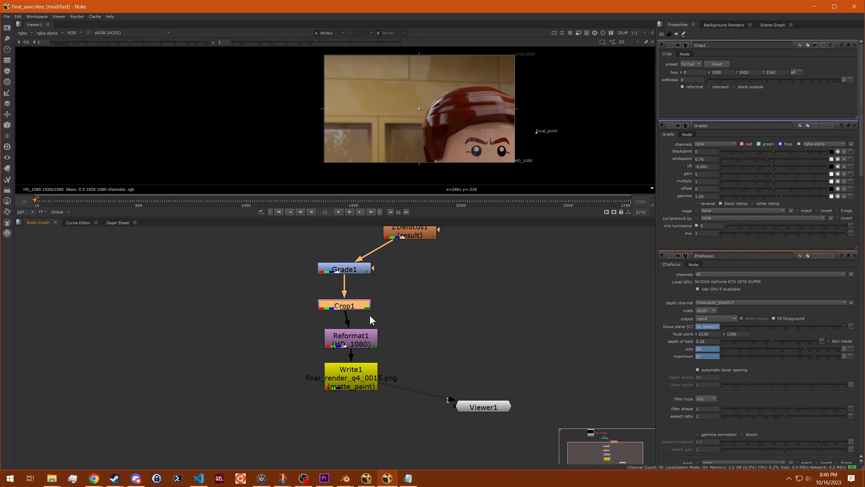
pyautogui.moveTo(369, 315); pyautogui.dragTo(368, 325, button='middle')
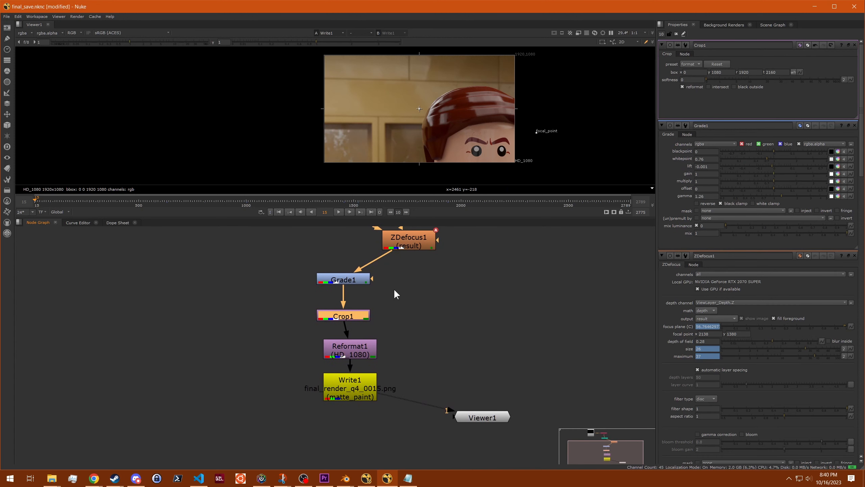
pyautogui.scroll(-3, 413, 282)
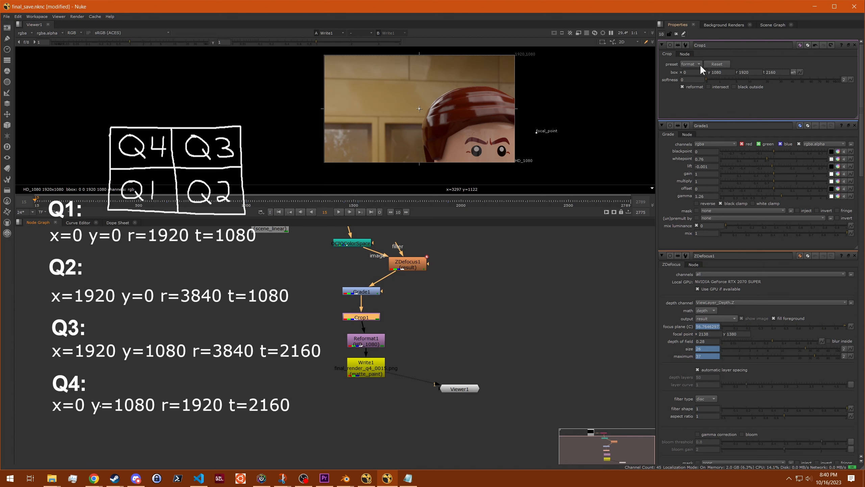
# Turn off reformat on the Crop1 node and set its crop box y value to 0.
pyautogui.click(687, 86)
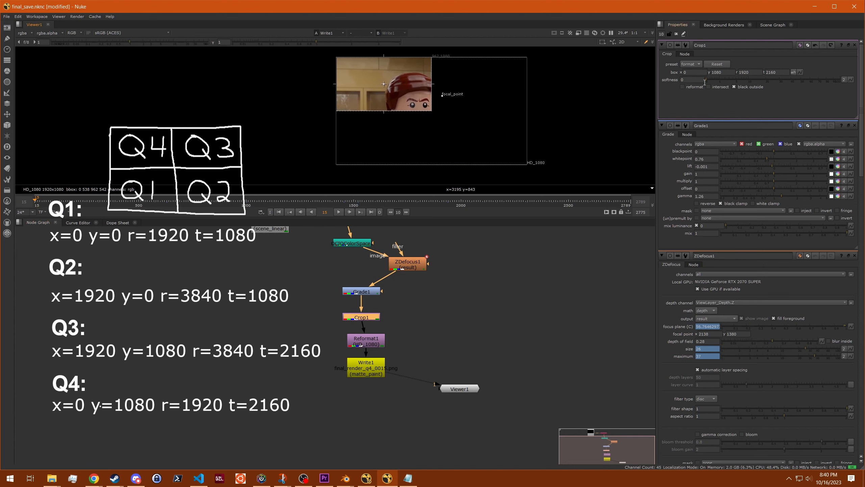
pyautogui.click(684, 72)
pyautogui.press('Tab')
pyautogui.write('0')
pyautogui.press('Return')
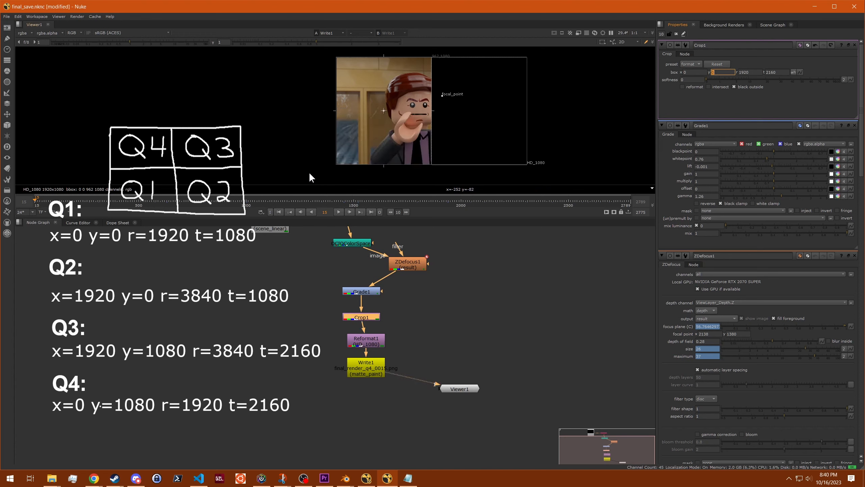
# Set Crop1's box t value to 1080 and turn reformat back on.
pyautogui.press('Tab')
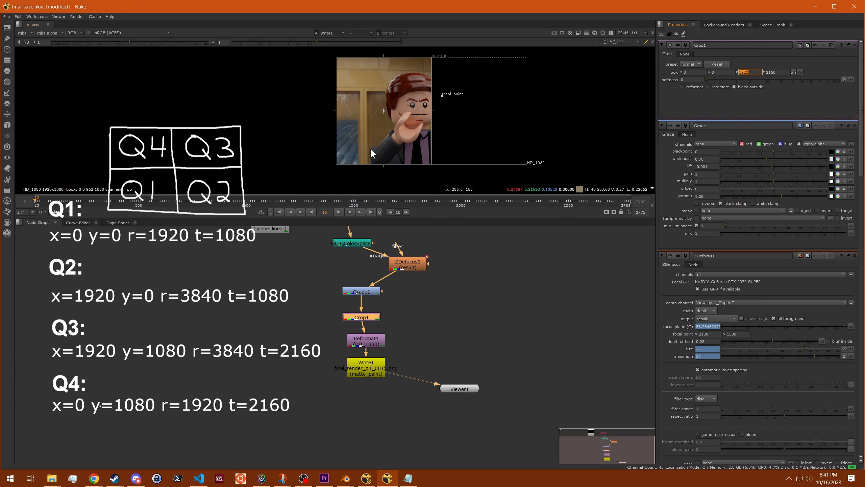
pyautogui.press('Tab')
pyautogui.write('1080')
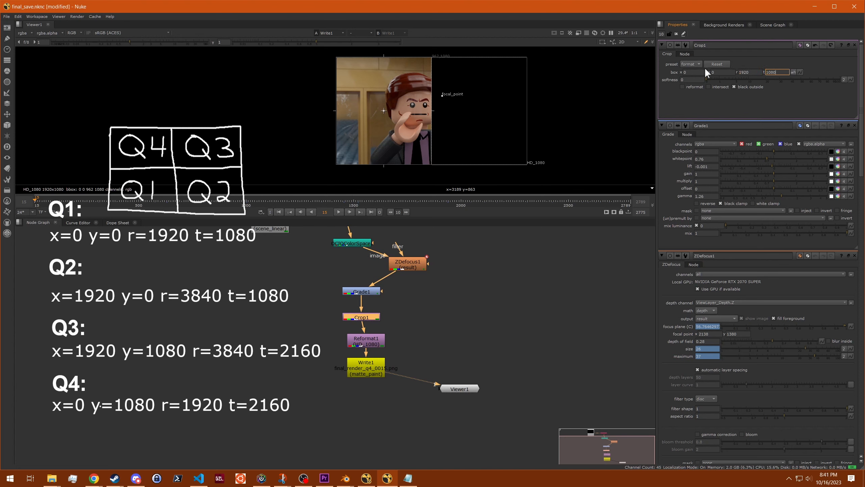
pyautogui.press('Return')
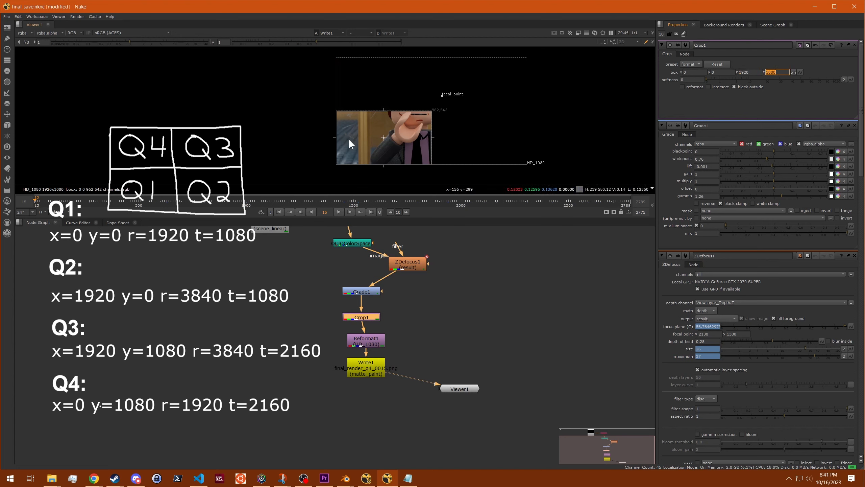
pyautogui.click(682, 86)
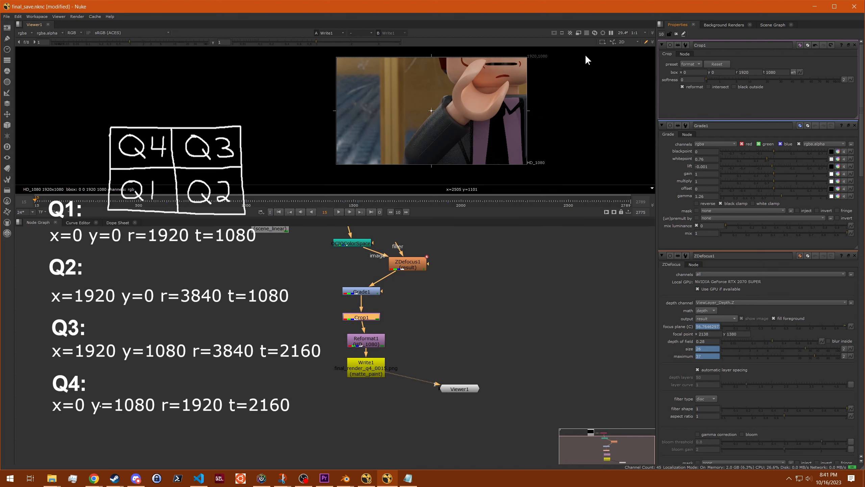
# Open the Reformat1 node's properties and check its output format.
pyautogui.doubleClick(373, 339)
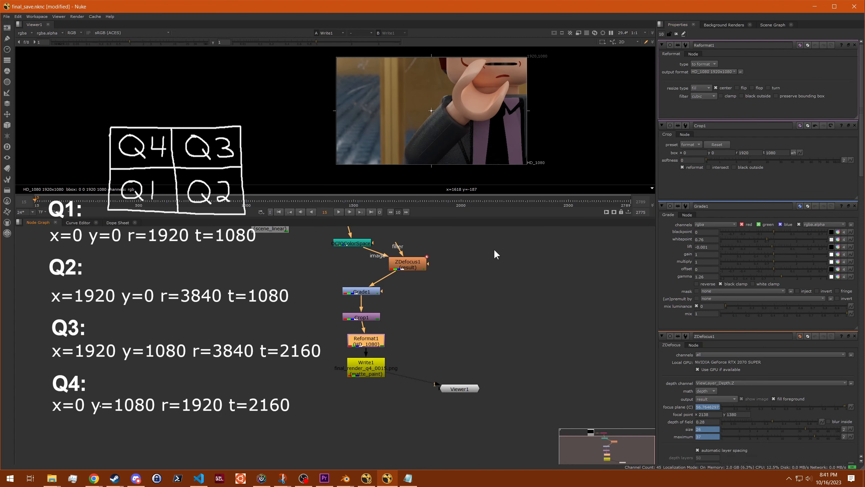
pyautogui.click(713, 72)
pyautogui.click(712, 69)
# Open the Write1 node's properties and examine the #### frame padding in its output file path.
pyautogui.doubleClick(367, 363)
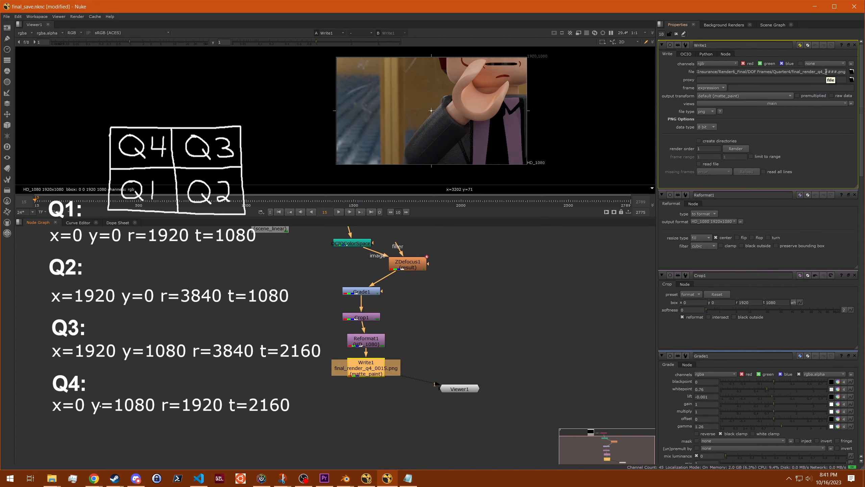
pyautogui.moveTo(826, 72); pyautogui.dragTo(840, 71)
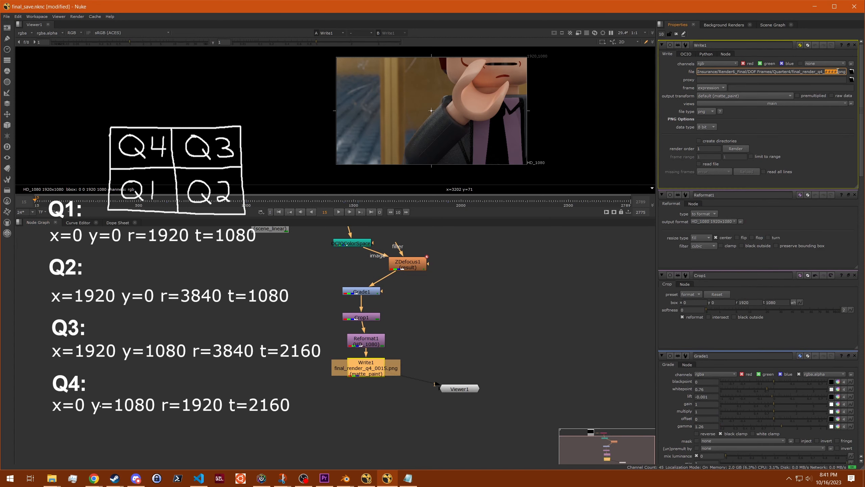
pyautogui.click(834, 72)
pyautogui.moveTo(838, 71); pyautogui.dragTo(827, 72)
pyautogui.click(833, 70)
# Bring the Crop1 node's properties back up for review.
pyautogui.moveTo(422, 341); pyautogui.dragTo(430, 387, button='middle')
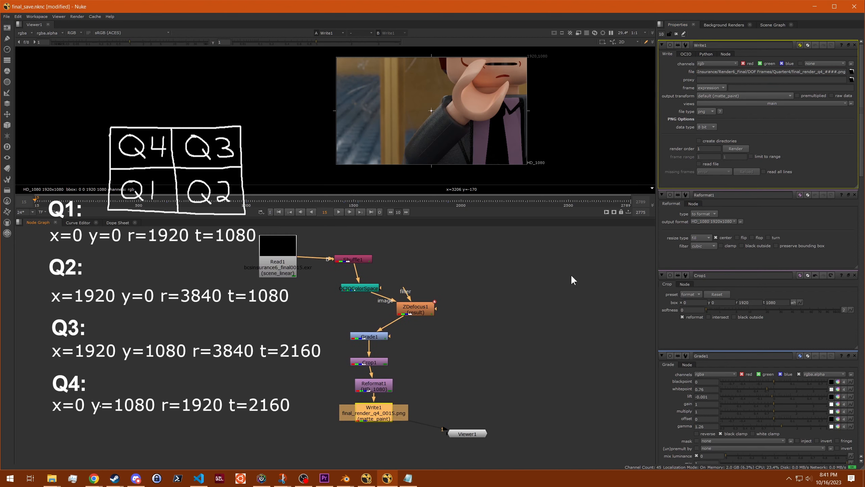
pyautogui.doubleClick(369, 361)
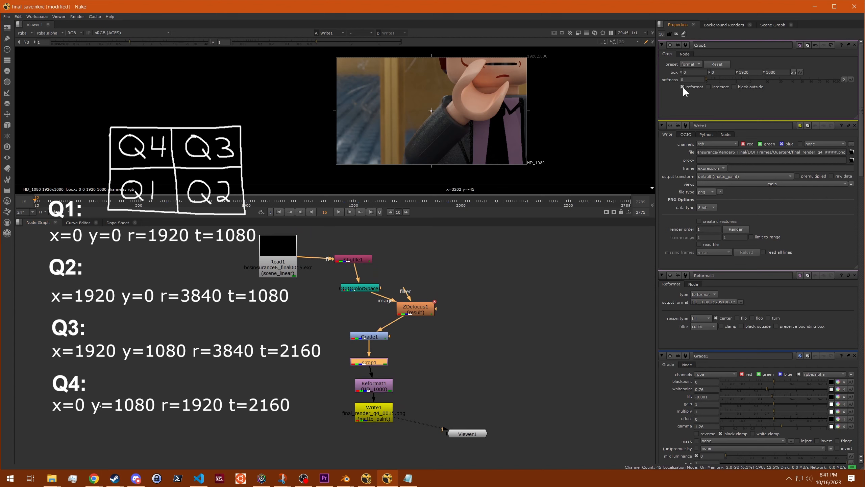
# Turn off reformat on Crop1, set box x to 1920 and r to 3840 for the second quarter, and turn reformat back on.
pyautogui.click(682, 86)
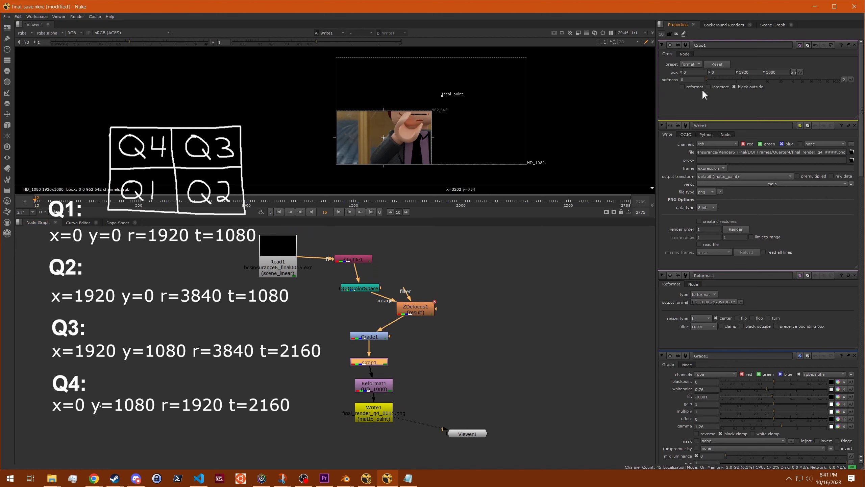
pyautogui.click(699, 73)
pyautogui.write('1920')
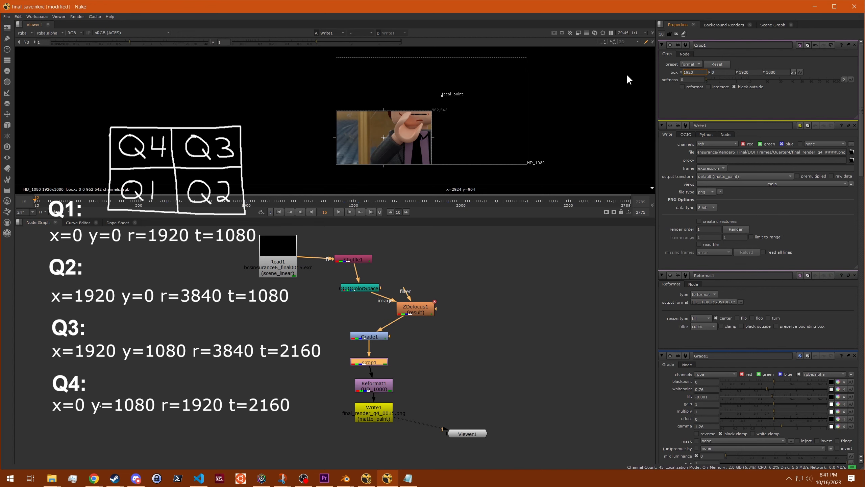
pyautogui.press('Return')
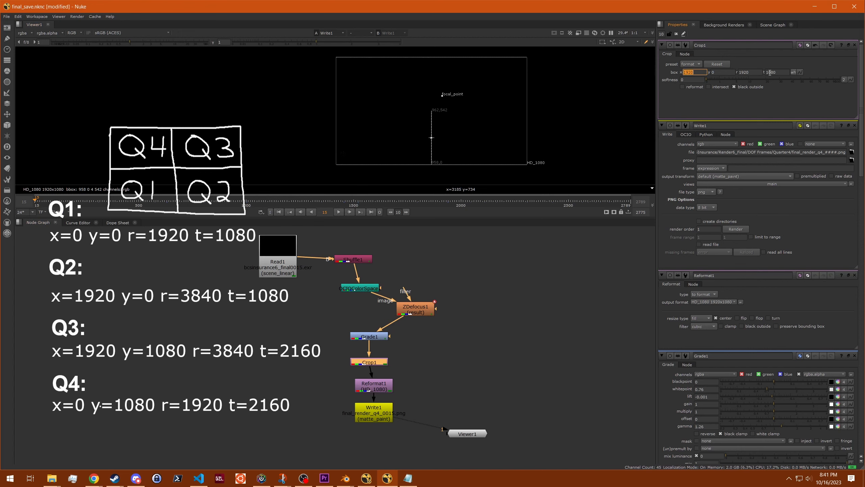
pyautogui.click(751, 72)
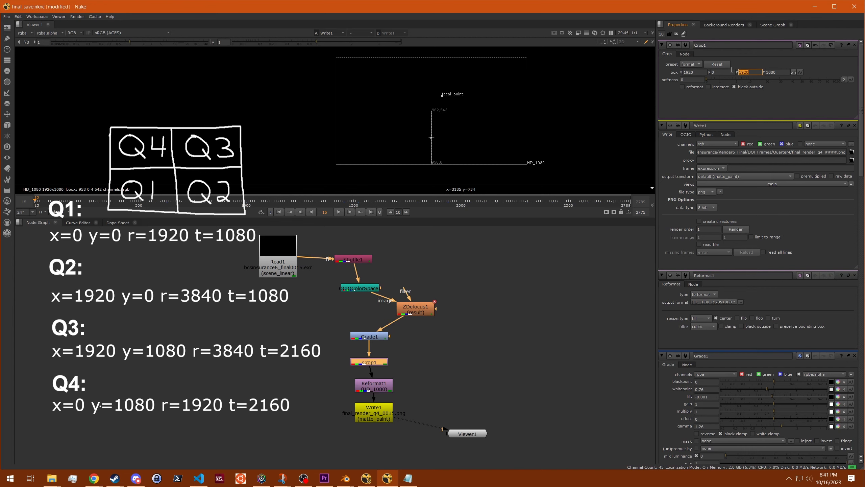
pyautogui.press('Left')
pyautogui.press('Left')
pyautogui.write('*2')
pyautogui.press('Return')
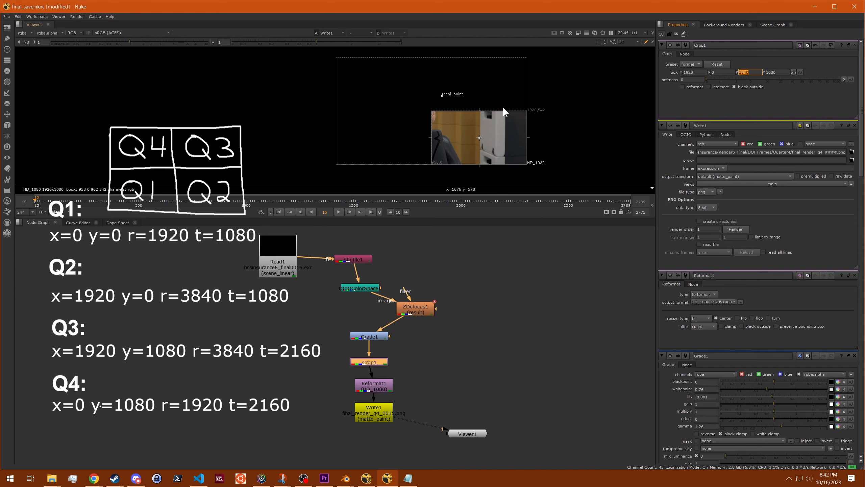
pyautogui.click(693, 88)
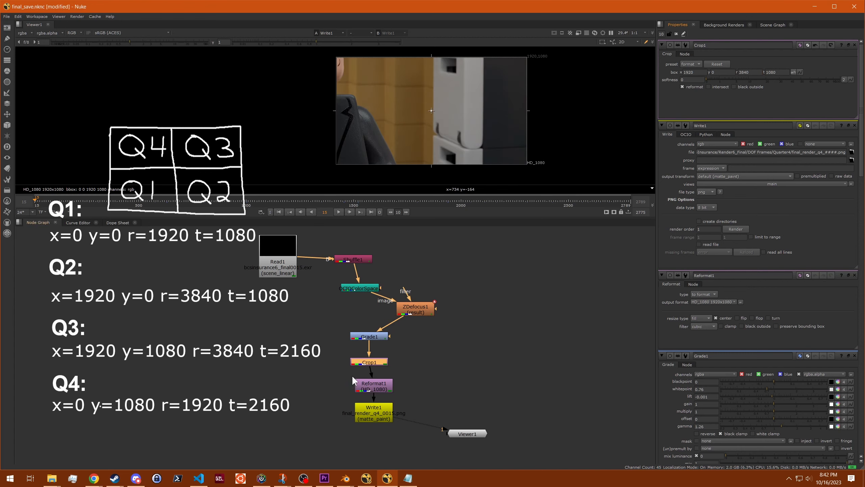
# Turn off Crop1's reformat and set its box y to 1080 and t to 2160 for the third quarter.
pyautogui.click(697, 87)
pyautogui.doubleClick(702, 72)
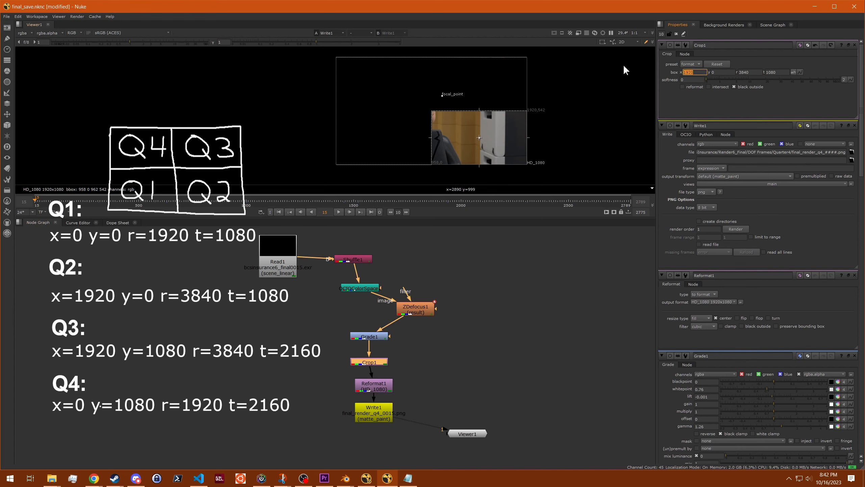
pyautogui.press('Tab')
pyautogui.write('180')
pyautogui.write('080')
pyautogui.press('Return')
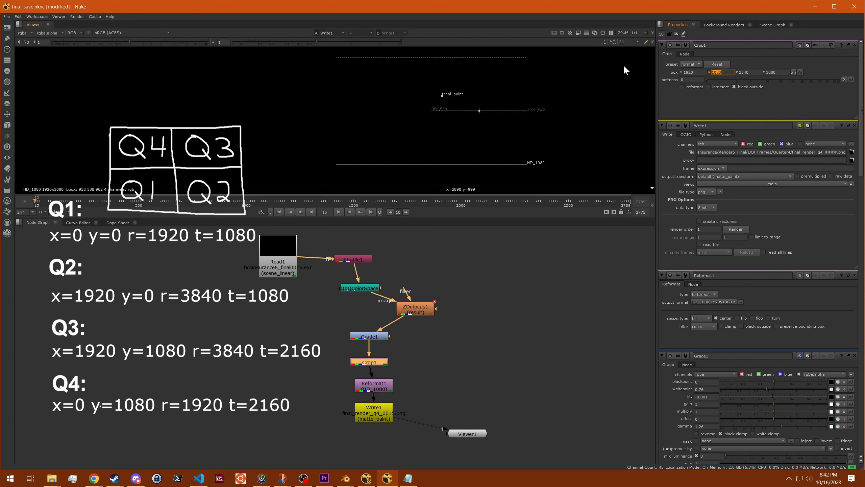
pyautogui.click(783, 70)
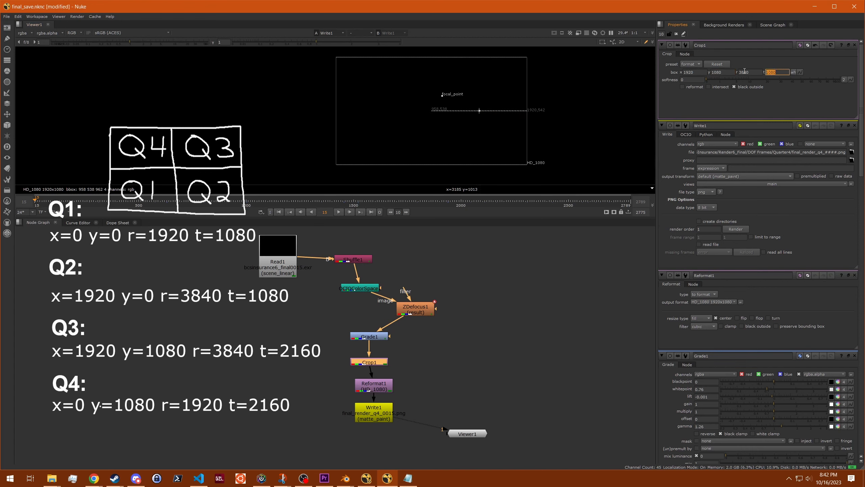
pyautogui.write('2160')
pyautogui.press('Return')
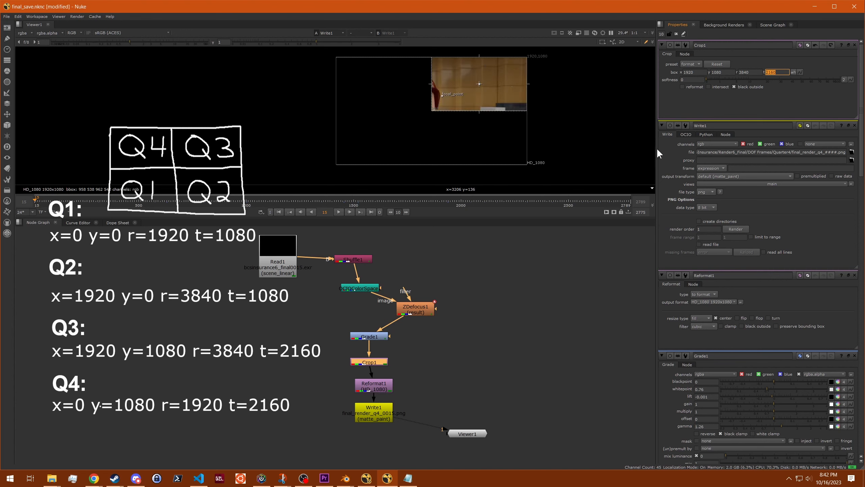
# Set Crop1's box x to 0 and r to 1920 for the fourth quarter, leaving reformat off.
pyautogui.click(690, 87)
pyautogui.click(691, 87)
pyautogui.moveTo(696, 72); pyautogui.dragTo(662, 65)
pyautogui.write('0')
pyautogui.press('Tab')
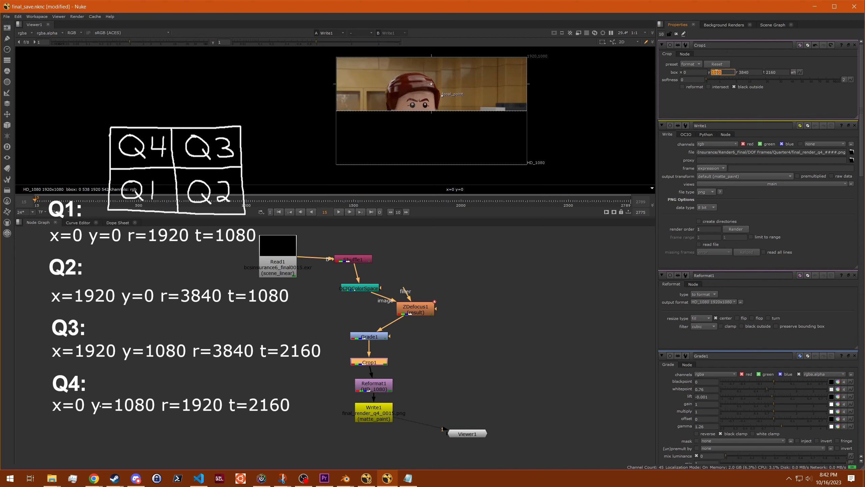
pyautogui.press('Tab')
pyautogui.write('1920')
pyautogui.press('Return')
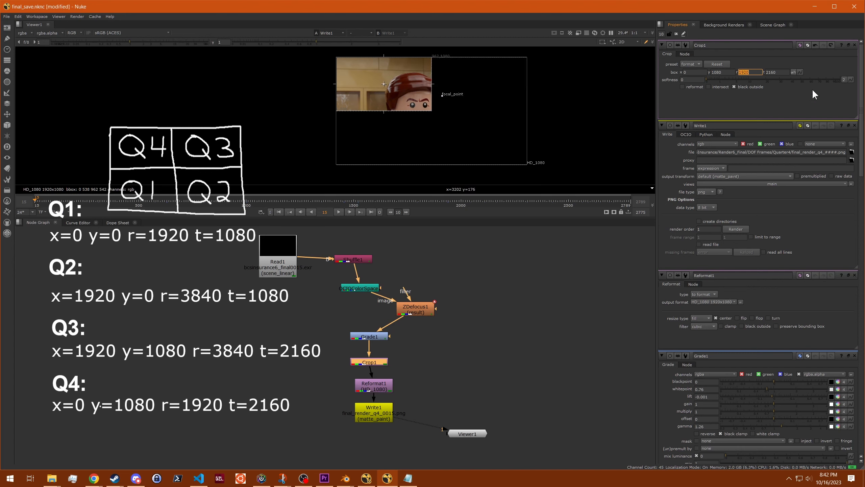
# Switch to a new Blender instance and create a Video Editing project.
pyautogui.moveTo(348, 476)
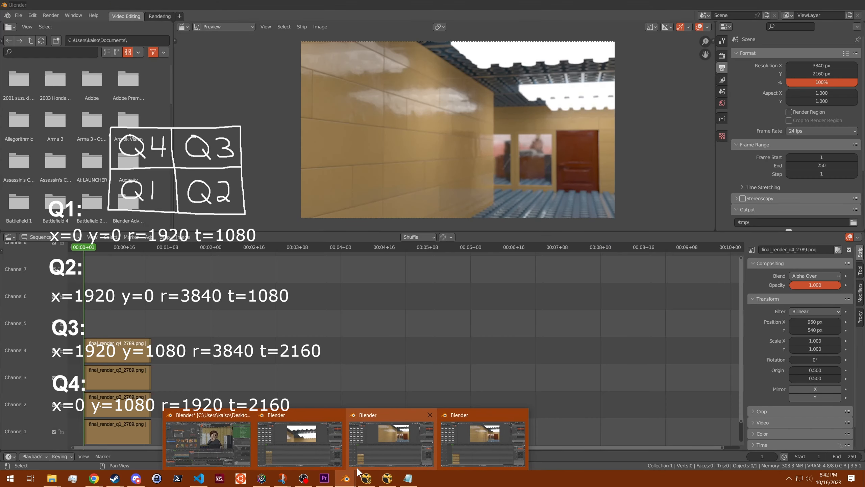
pyautogui.rightClick(346, 477)
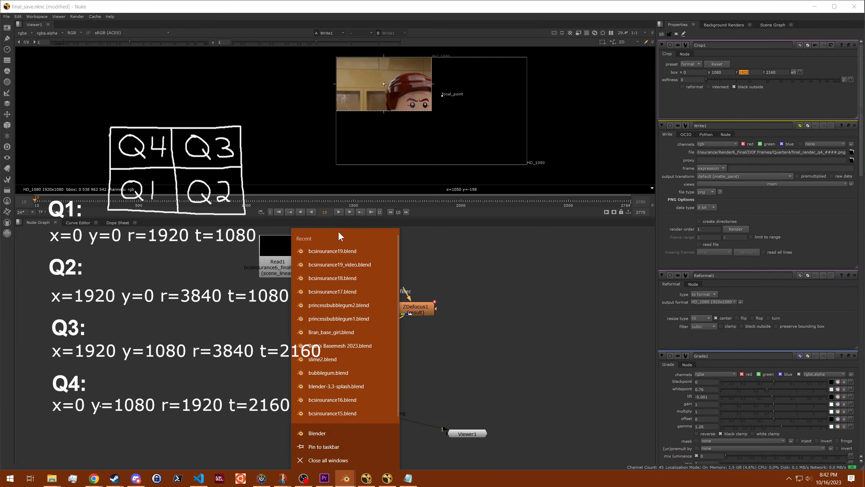
pyautogui.click(339, 434)
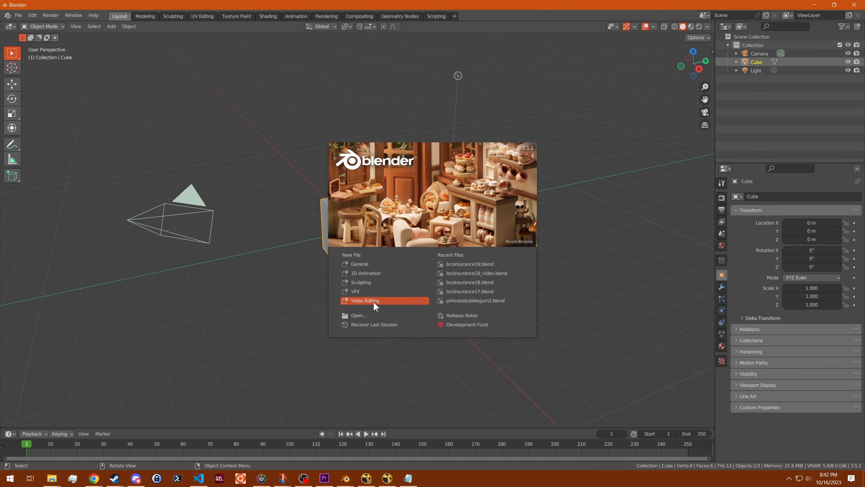
pyautogui.click(373, 300)
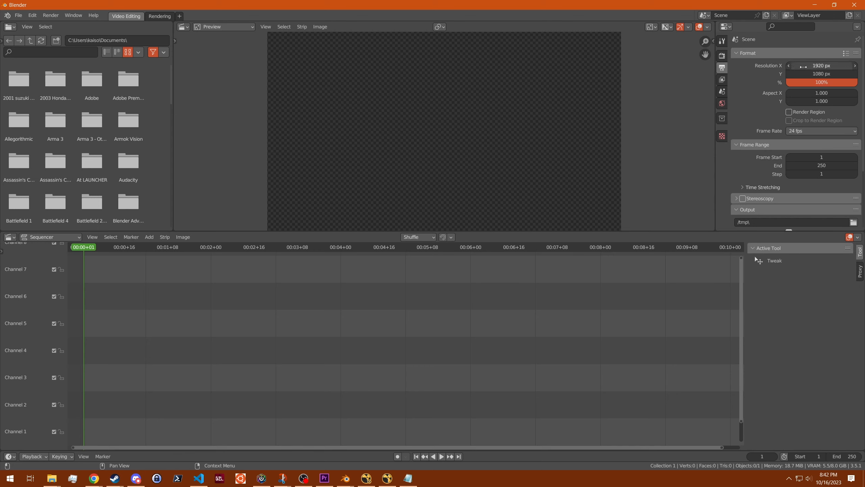
# Set the output resolution to 3840 px by 2160 px.
pyautogui.doubleClick(840, 66)
pyautogui.write('*2')
pyautogui.press('Return')
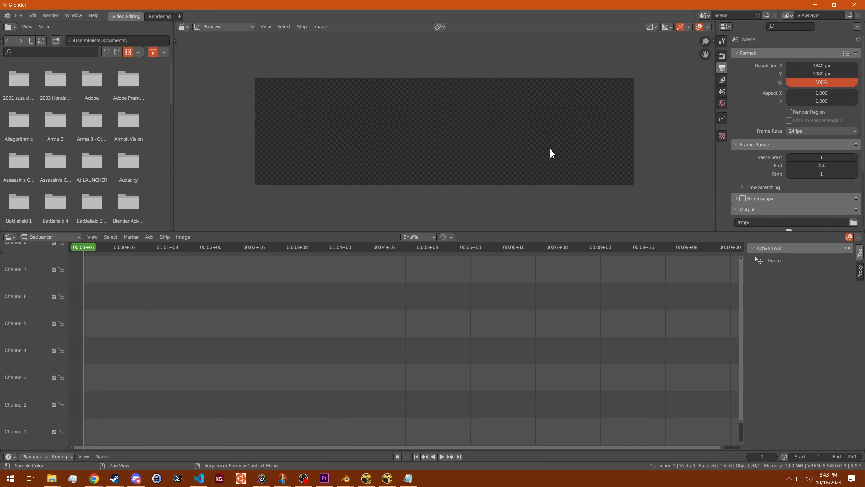
pyautogui.doubleClick(833, 71)
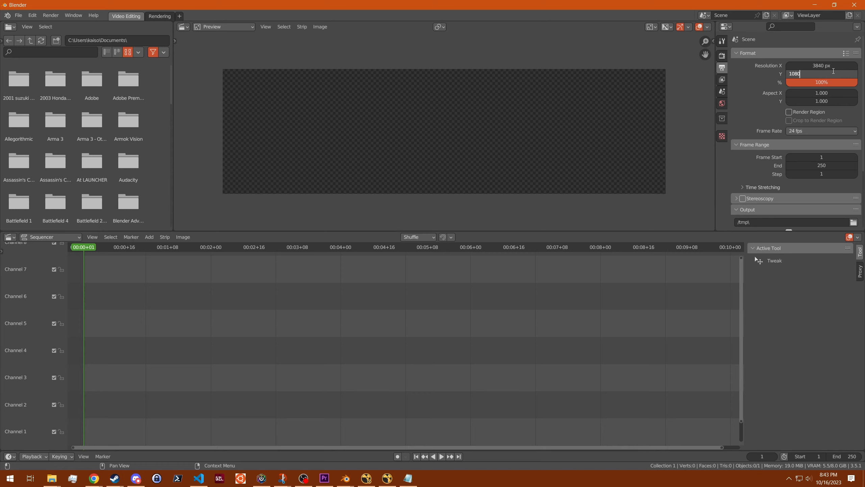
pyautogui.write('*2')
pyautogui.press('Return')
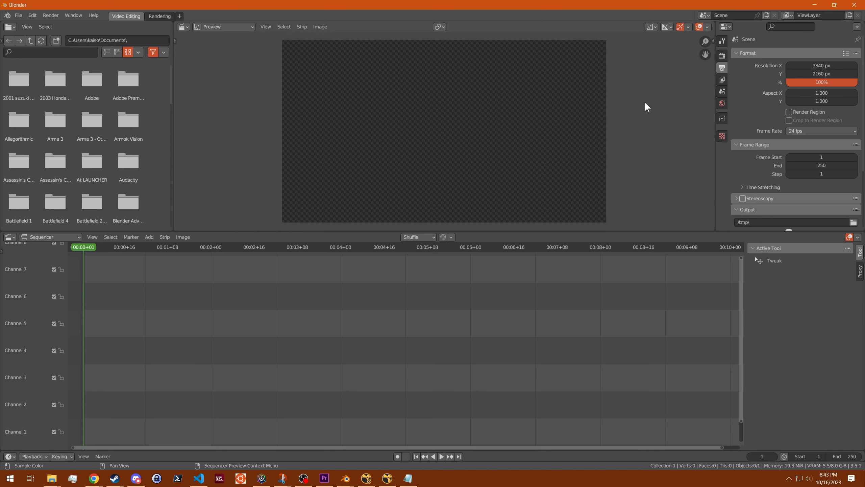
pyautogui.moveTo(642, 102)
pyautogui.mouseDown(button='middle')
pyautogui.moveTo(658, 99)
pyautogui.moveTo(628, 100)
pyautogui.mouseUp(button='middle')
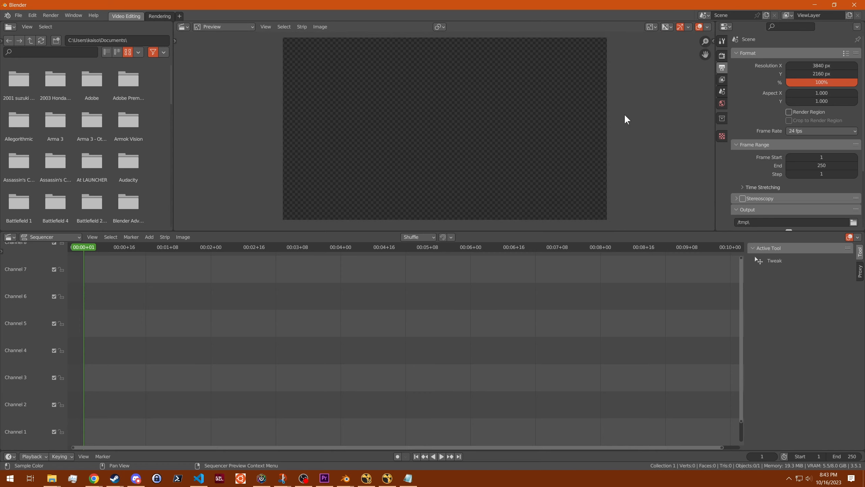
# Try adding final_render_q1_2789.png from the Quarter1 folder as an image strip with the Use Original Size fit method.
pyautogui.click(144, 236)
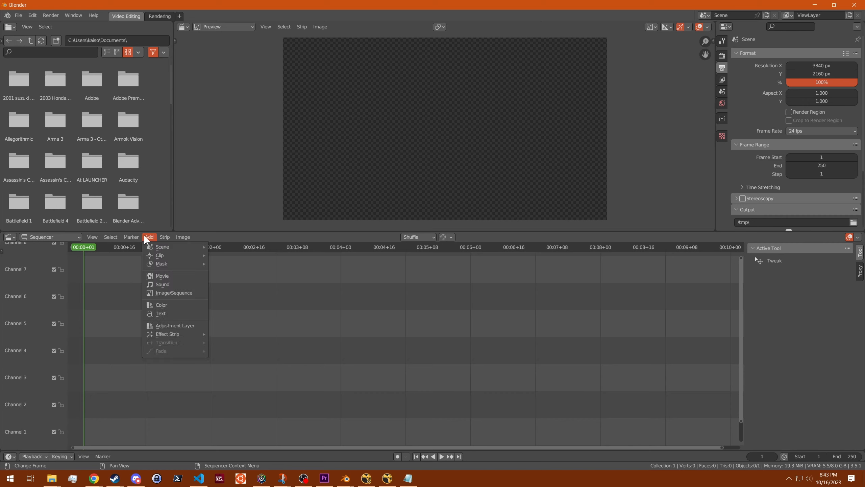
pyautogui.click(180, 294)
pyautogui.scroll(-5, 253, 311)
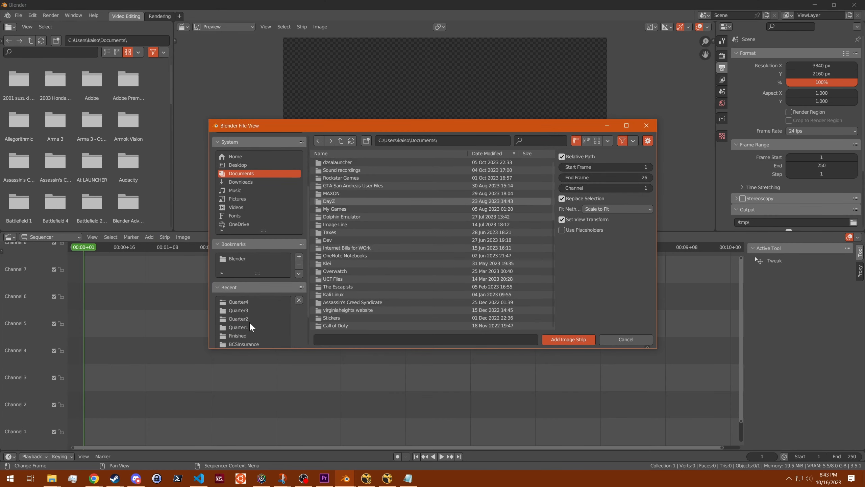
pyautogui.doubleClick(250, 326)
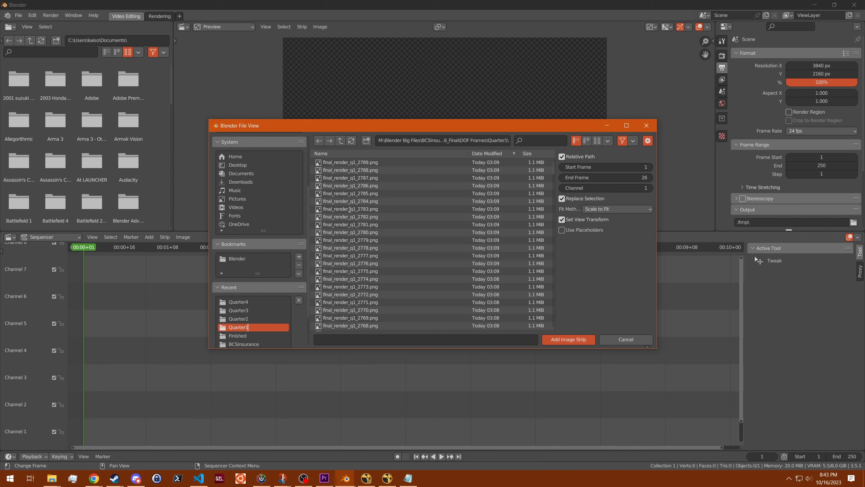
pyautogui.click(372, 162)
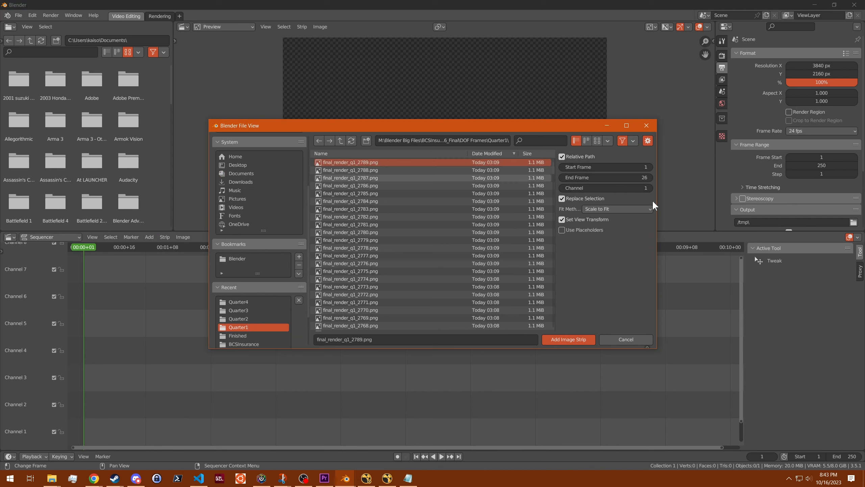
pyautogui.click(592, 210)
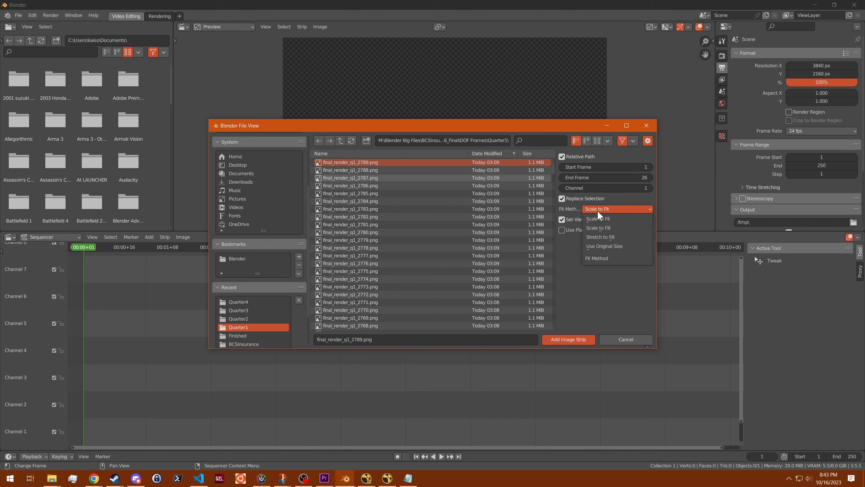
pyautogui.click(598, 212)
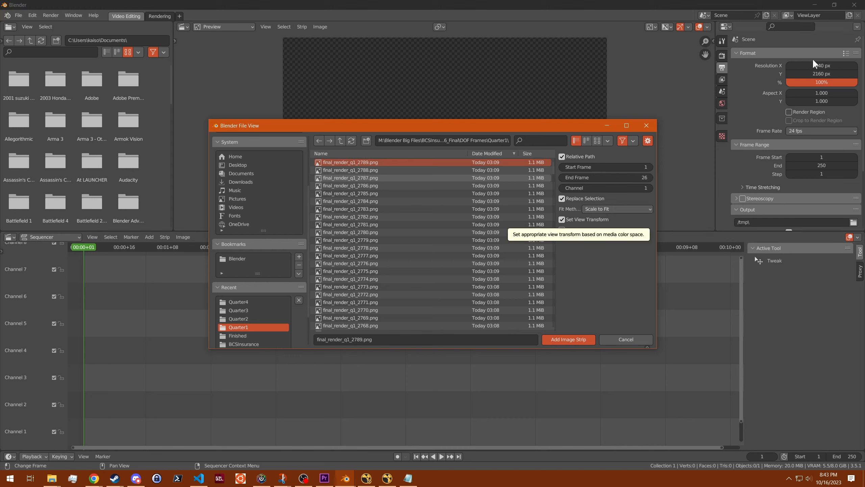
pyautogui.click(616, 208)
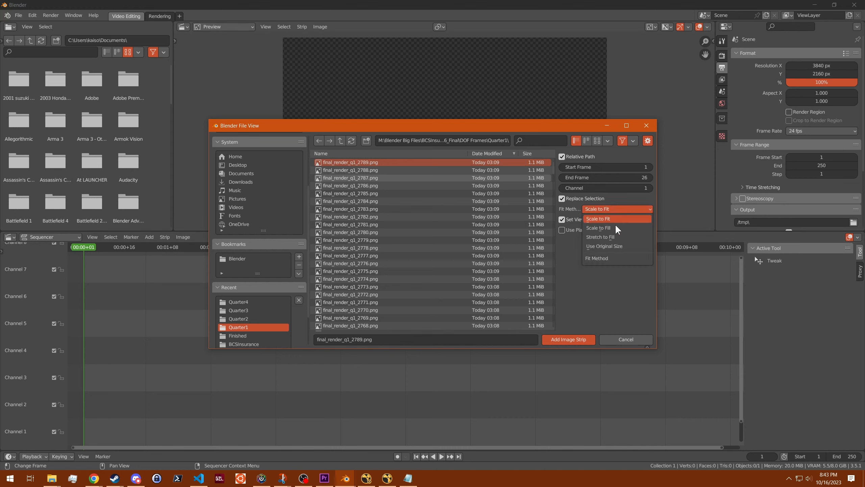
pyautogui.click(607, 247)
pyautogui.click(576, 339)
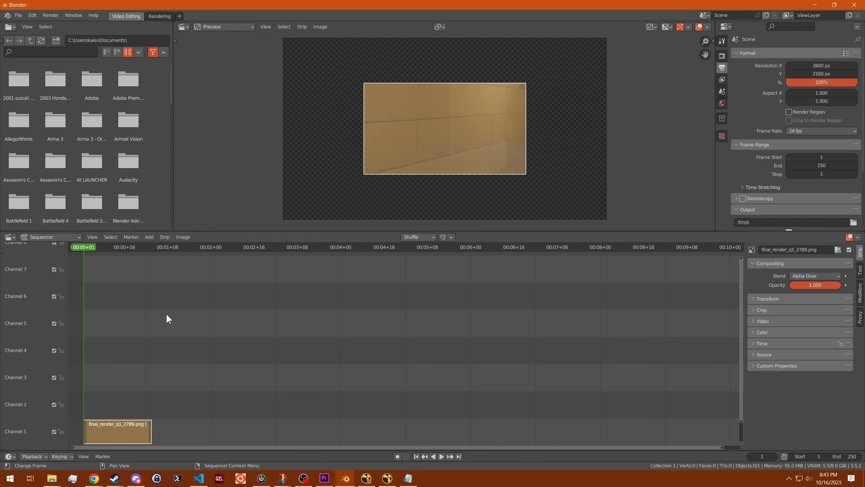
# Delete the image strip and add final_render_q1_2789.png again with the Scale to Fit fit method.
pyautogui.press('Delete')
pyautogui.click(148, 237)
pyautogui.click(157, 289)
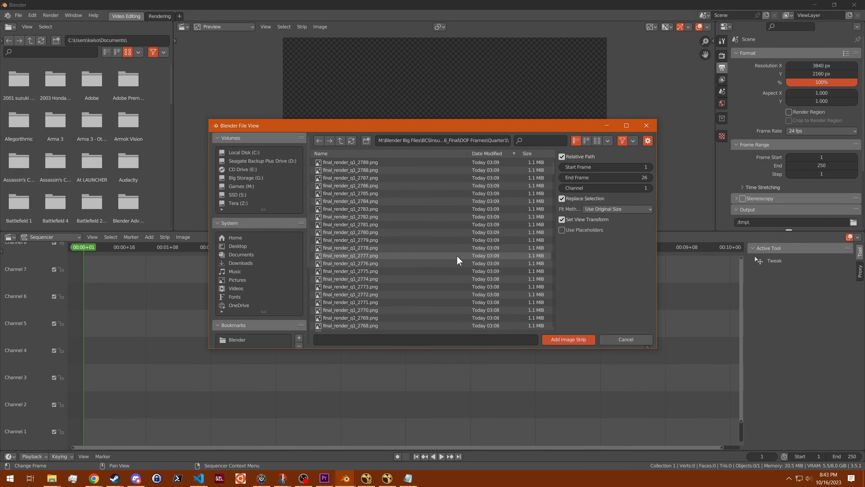
pyautogui.click(358, 163)
pyautogui.click(612, 209)
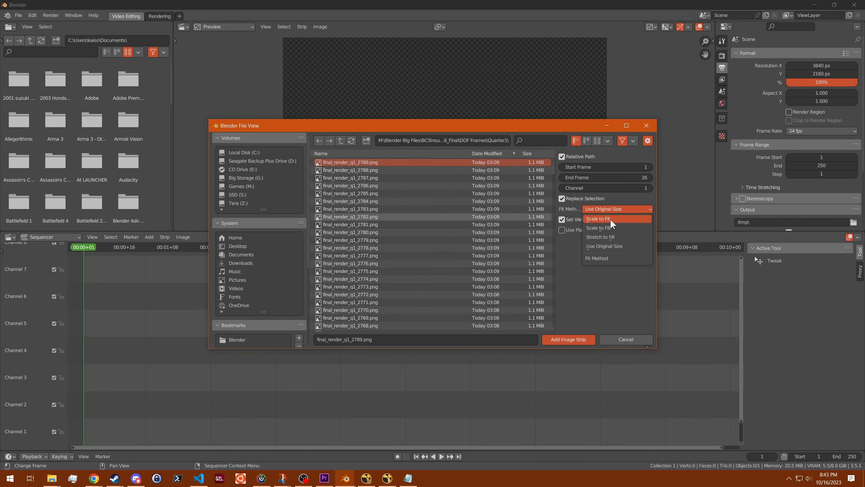
pyautogui.click(609, 218)
pyautogui.click(576, 339)
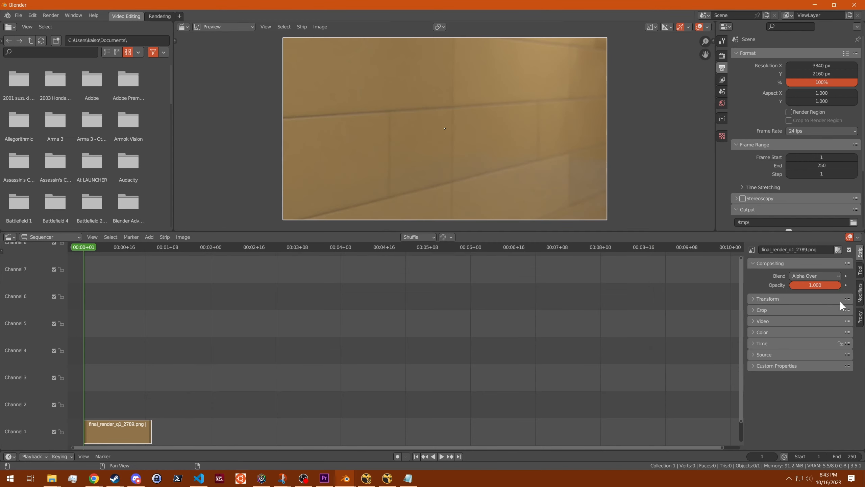
# Set the Quarter1 image strip's X and Y scale to 1 and its X position to -960 px.
pyautogui.click(761, 302)
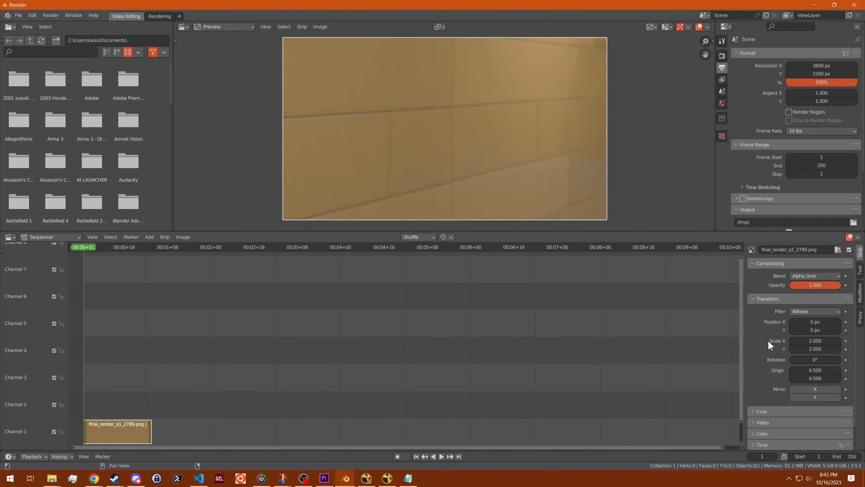
pyautogui.moveTo(815, 339); pyautogui.dragTo(815, 349)
pyautogui.write('1')
pyautogui.press('Return')
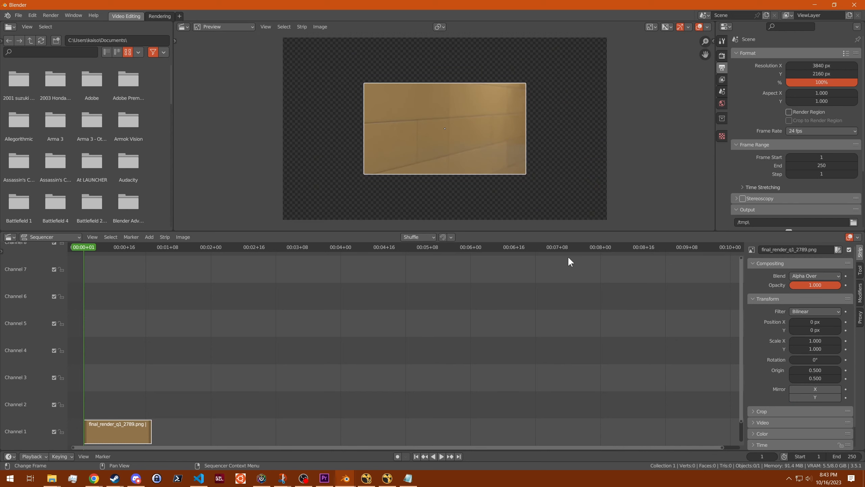
pyautogui.click(805, 320)
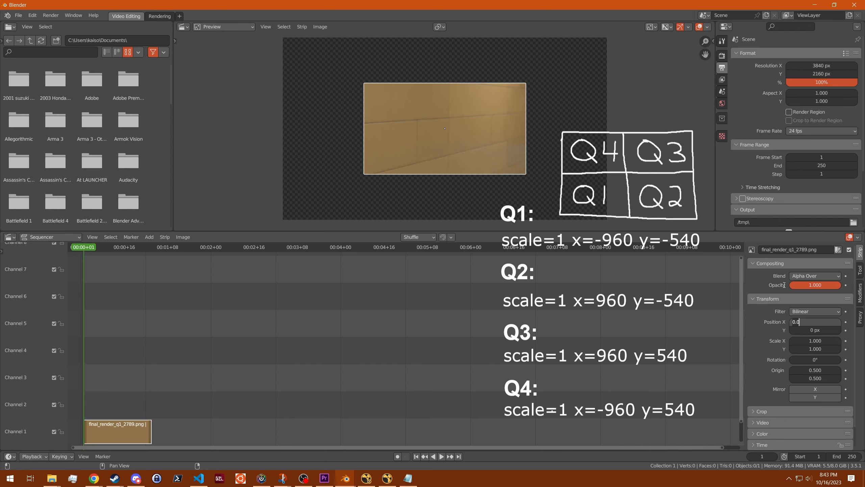
pyautogui.write('-960')
pyautogui.press('Return')
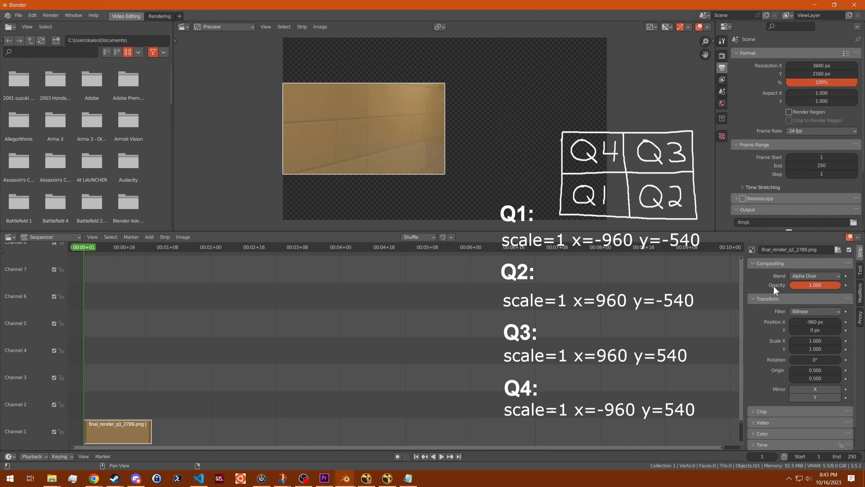
# Set the Quarter1 image strip's Y position to -540 px.
pyautogui.click(815, 330)
pyautogui.write('-540')
pyautogui.press('Return')
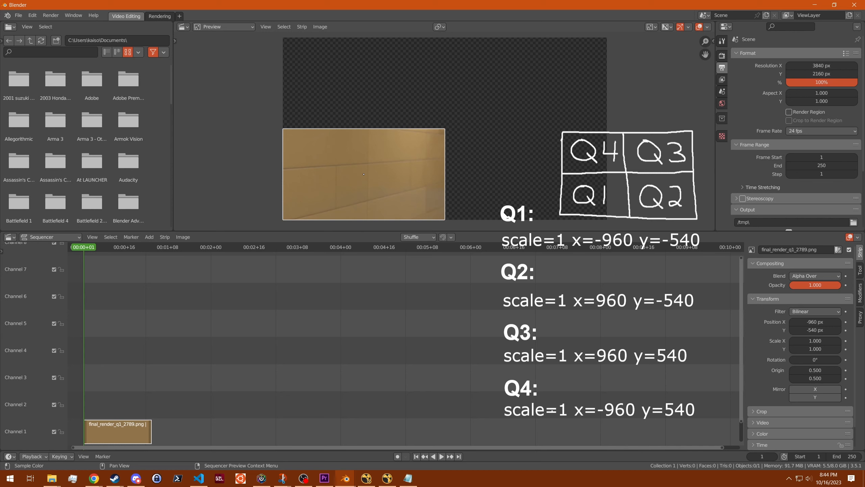
# Switch to the Blender window with all four quarter strips stacked and mute channels 4, 3 and 2, leaving only Quarter1 active.
pyautogui.moveTo(345, 478)
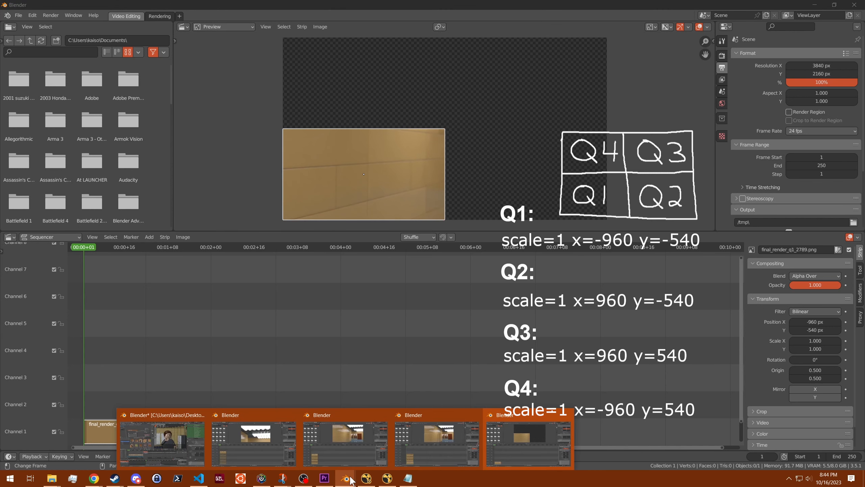
pyautogui.click(334, 444)
pyautogui.click(54, 351)
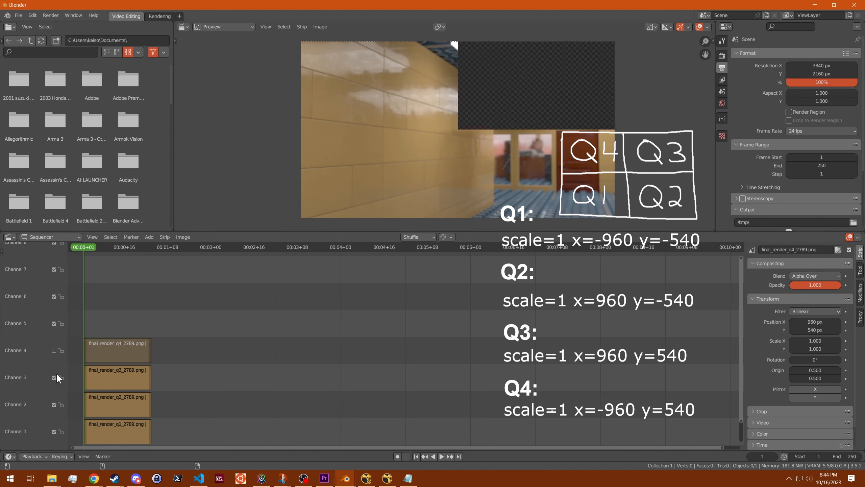
pyautogui.click(54, 378)
pyautogui.click(54, 404)
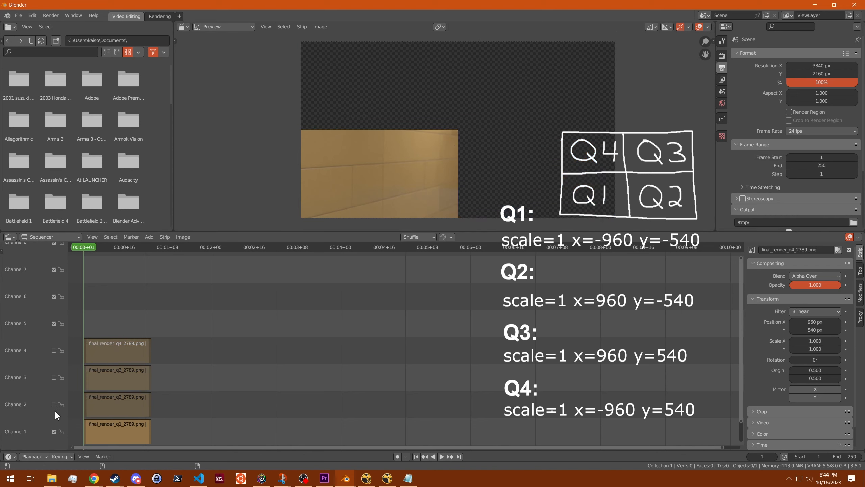
# Unmute channels 2, 3 and 4 one at a time, selecting each channel's quarter strip to check its position and scale.
pyautogui.click(54, 404)
pyautogui.click(109, 404)
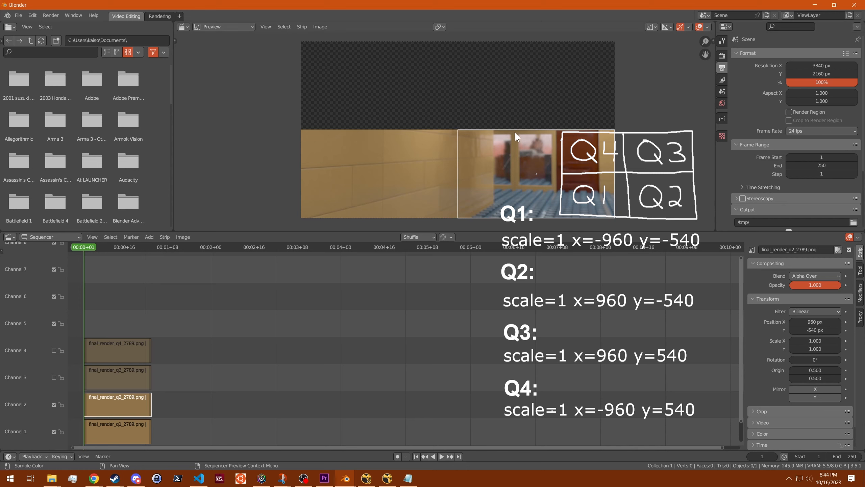
pyautogui.click(54, 378)
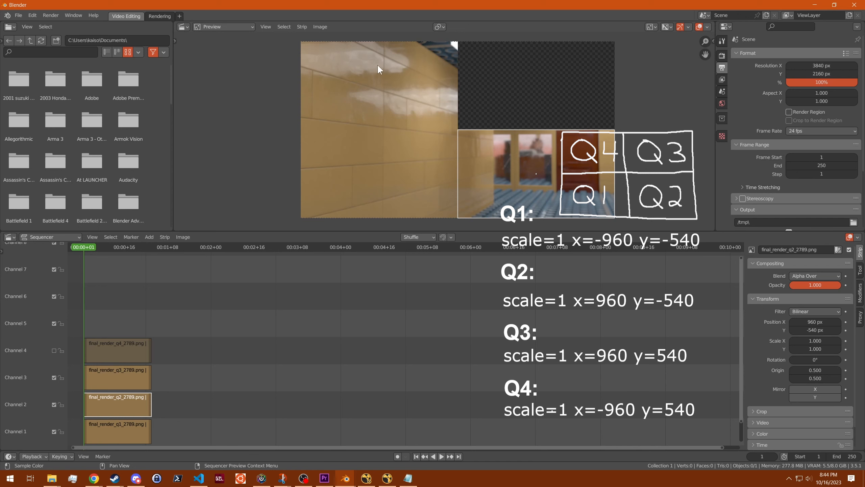
pyautogui.click(123, 376)
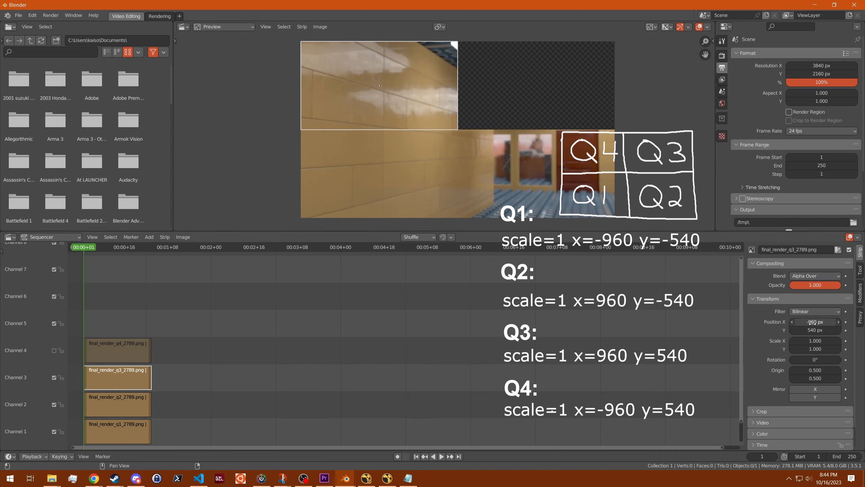
pyautogui.click(53, 350)
pyautogui.click(116, 351)
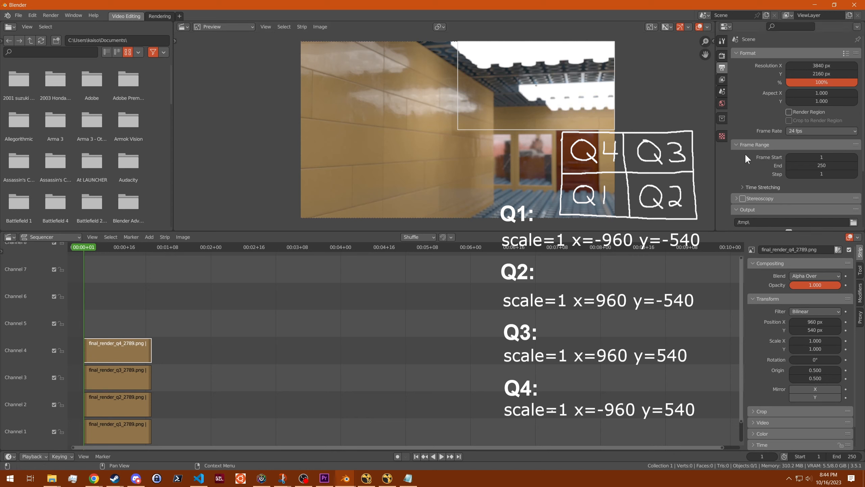